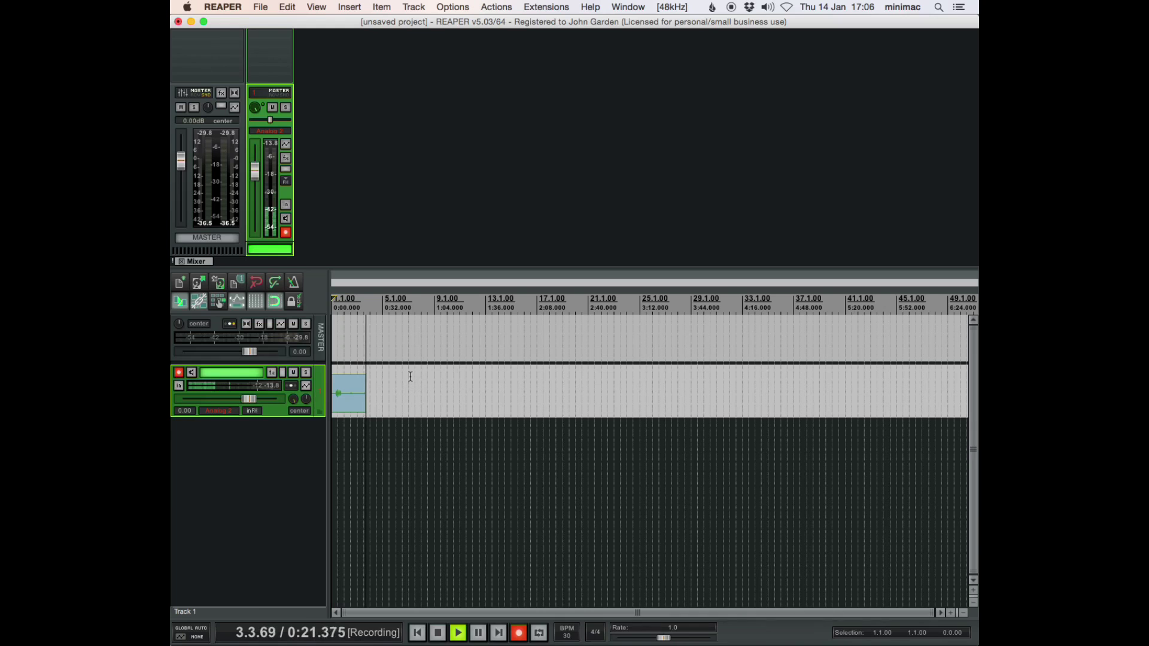
Switch to Chrome and look through the latest themes on the stash.reaper.fm resources page
key(super+Tab)
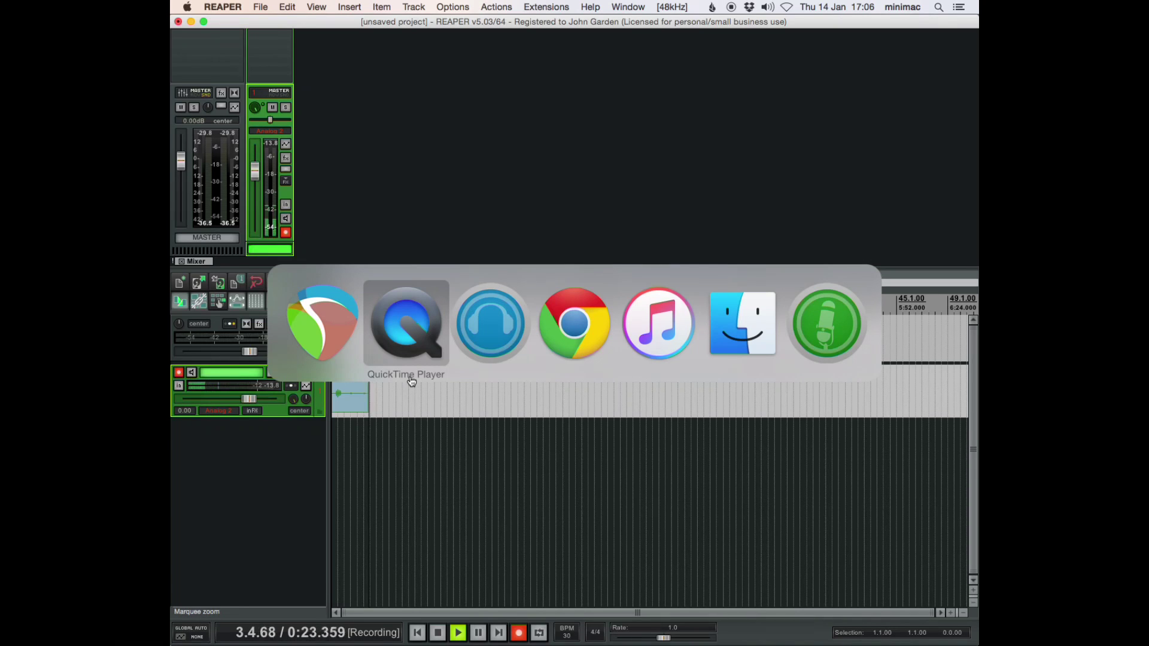
key(super+Tab)
key(super+Tab)
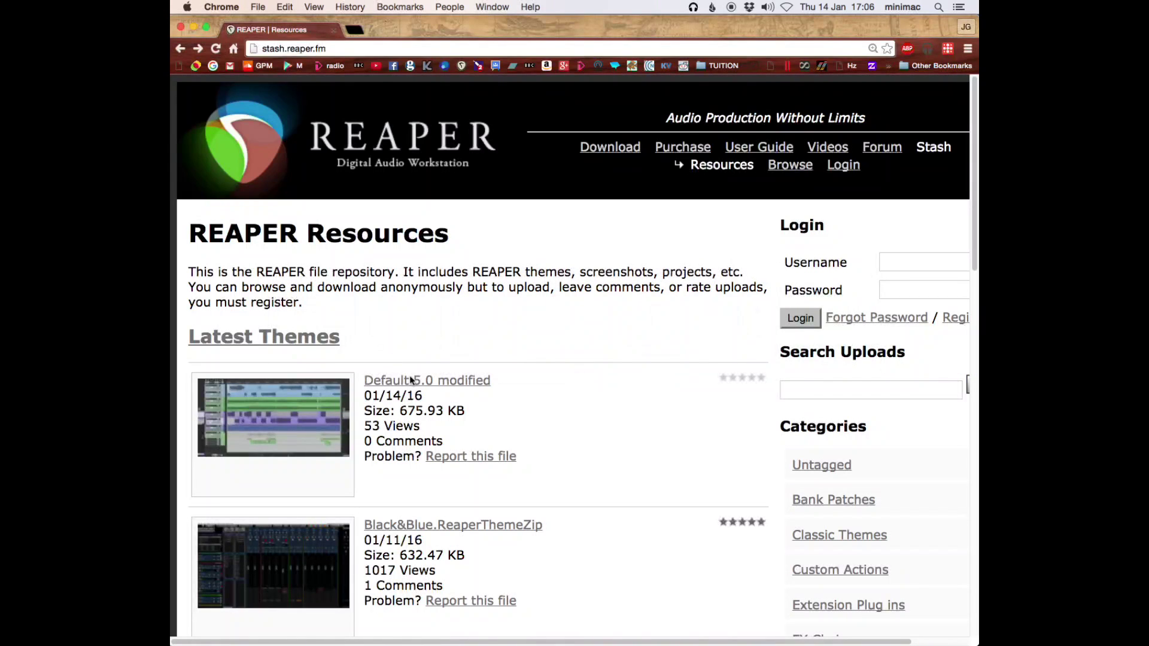
click(286, 51)
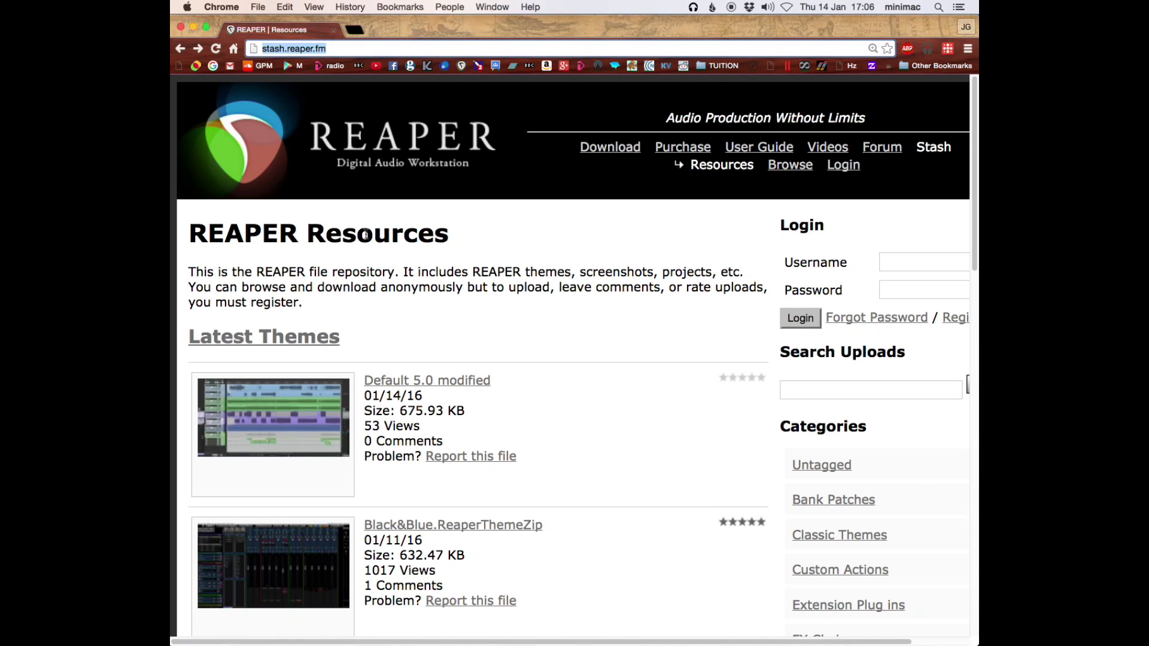
click(546, 239)
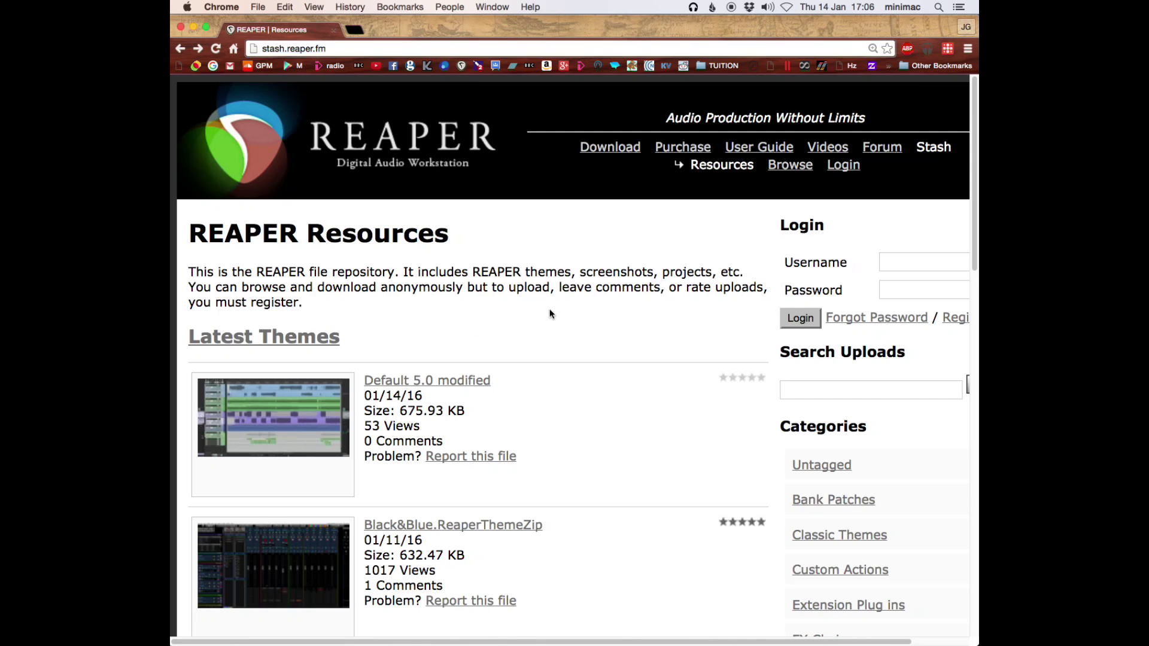
key(space)
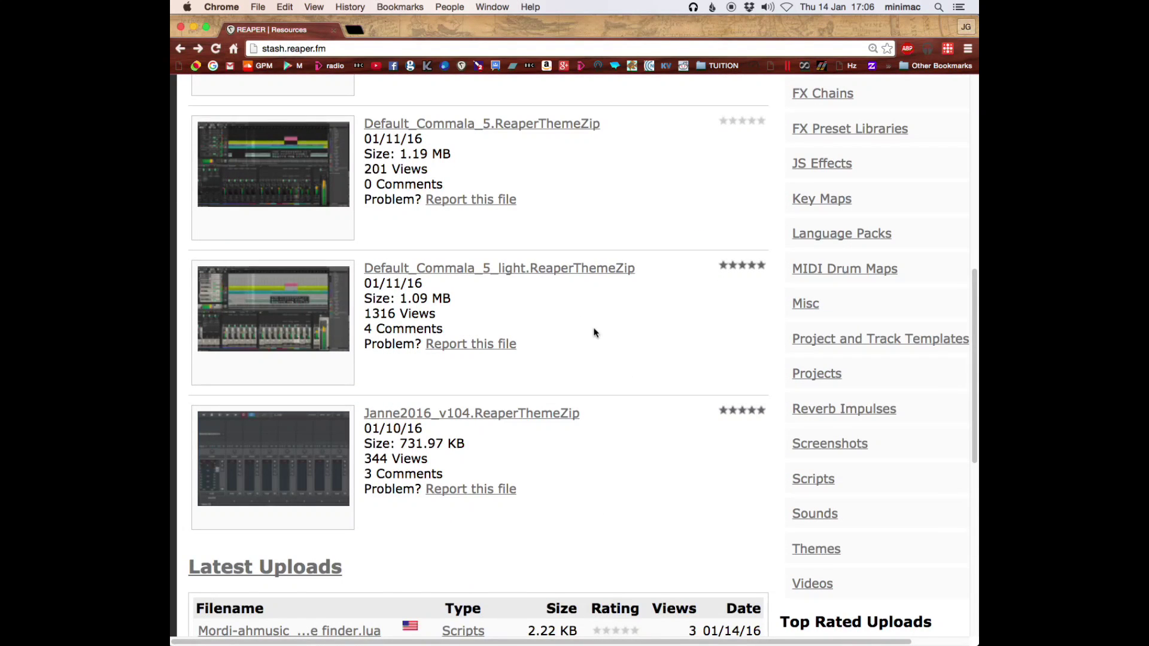
scroll(595, 333, up, 10)
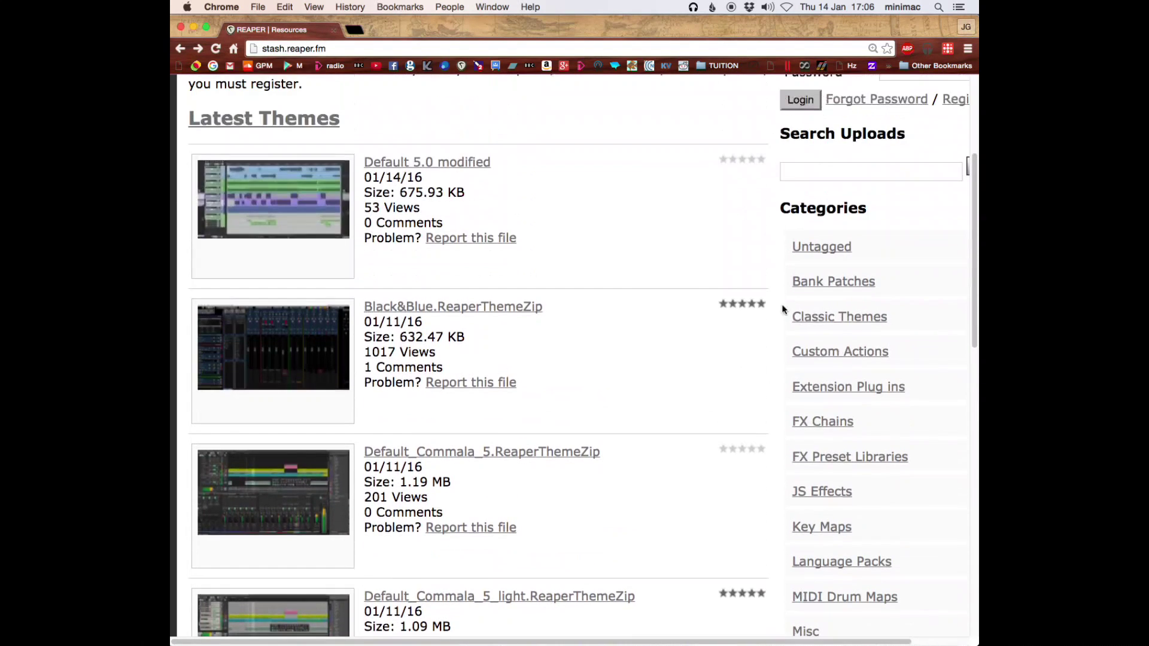
Search the uploads for "flat" and look through the matching themes
click(811, 174)
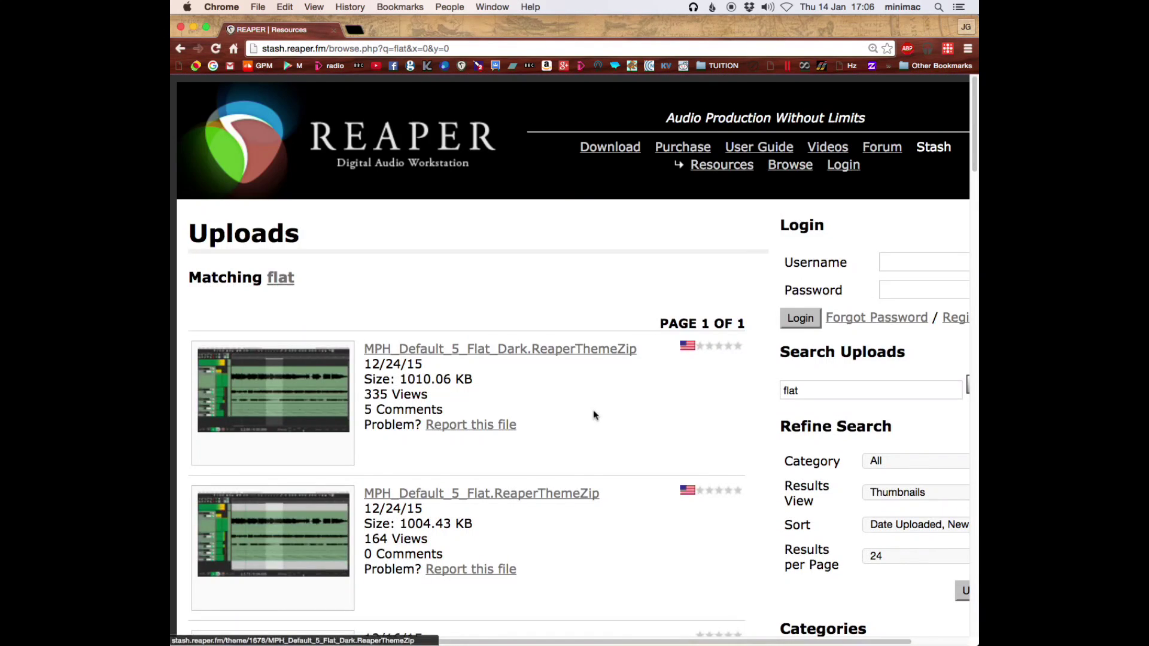
scroll(594, 415, down, 15)
scroll(720, 379, up, 15)
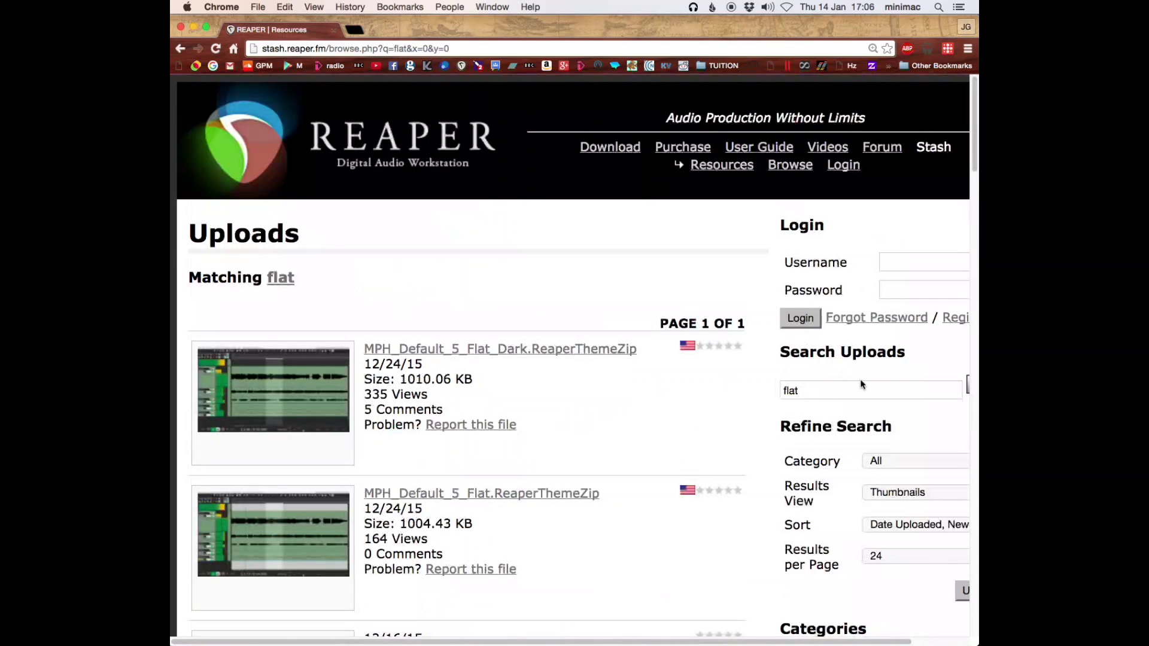
Search the uploads for "blue", look through the matches, and go back to the resources page
drag(862, 386, 712, 385)
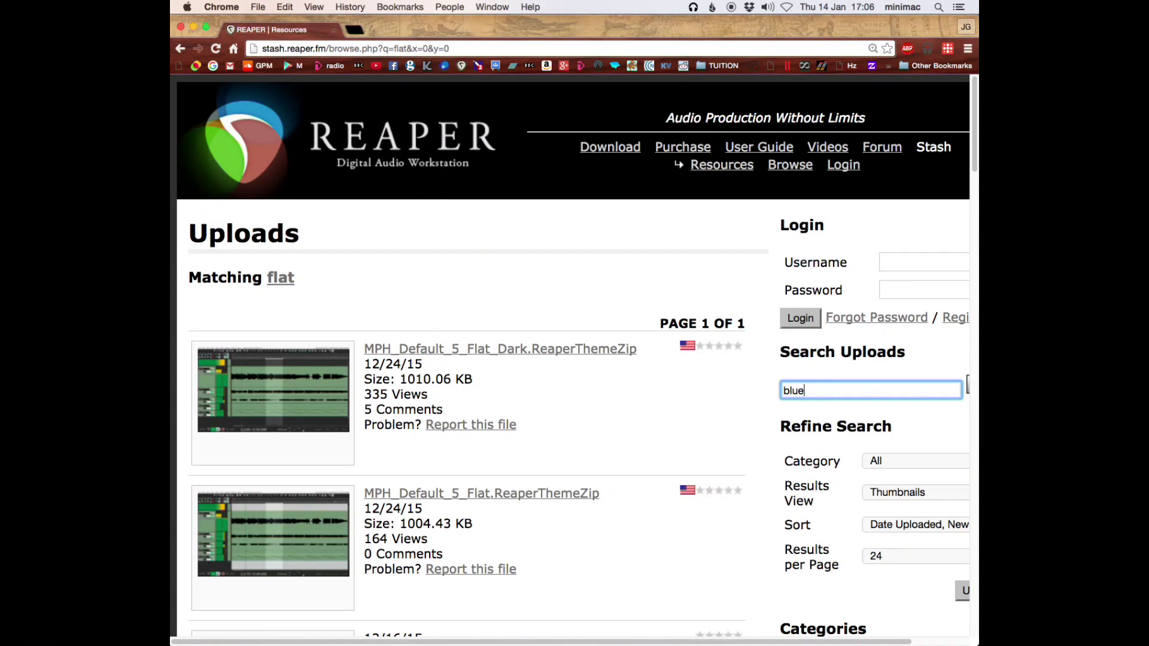
key(Return)
scroll(610, 429, down, 3)
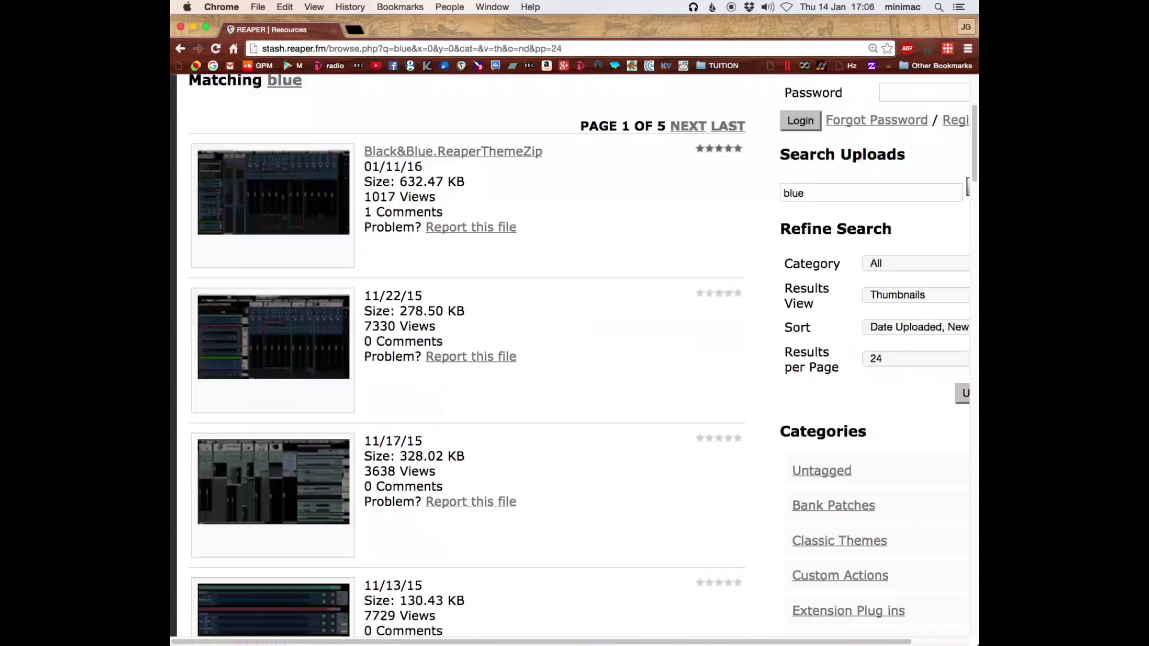
scroll(466, 359, down, 5)
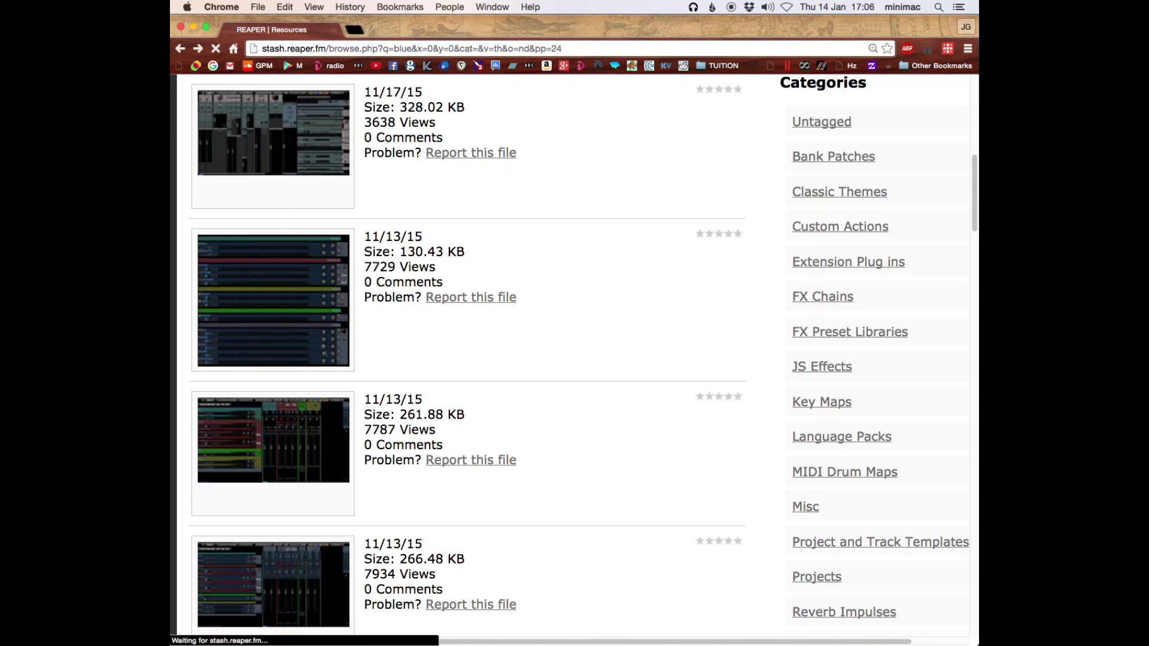
key(super+bracketleft)
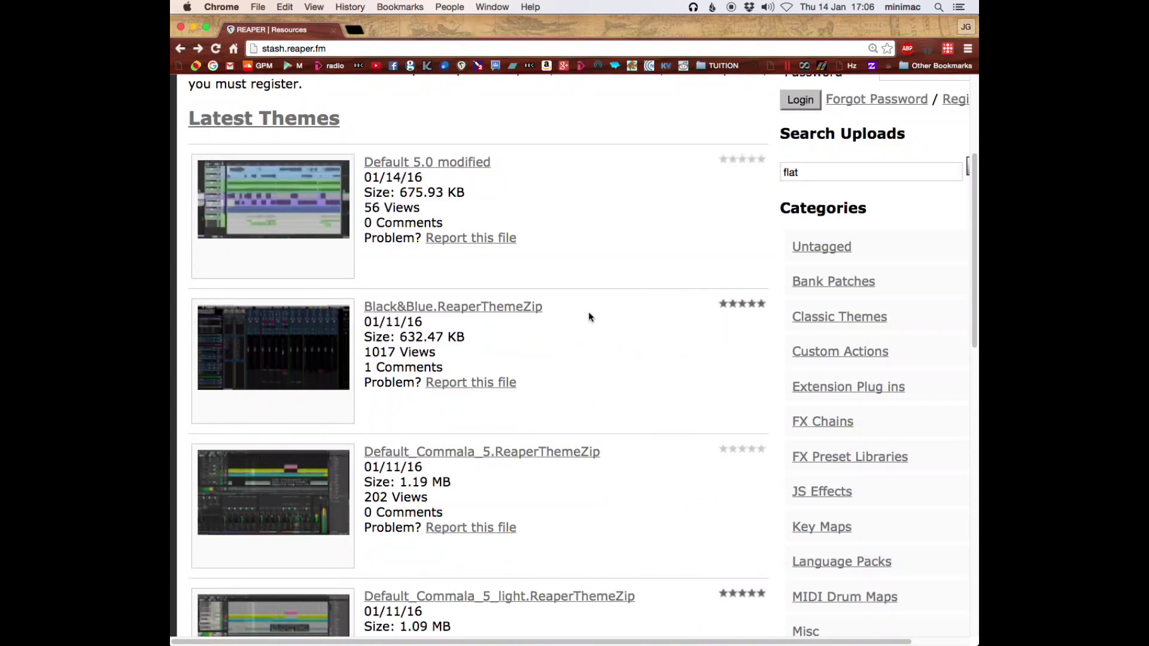
Open the Janne2016_v104.ReaperThemeZip page and download the theme into the REAPER THEMES folder inside REAPER INSTALLS
scroll(607, 347, down, 8)
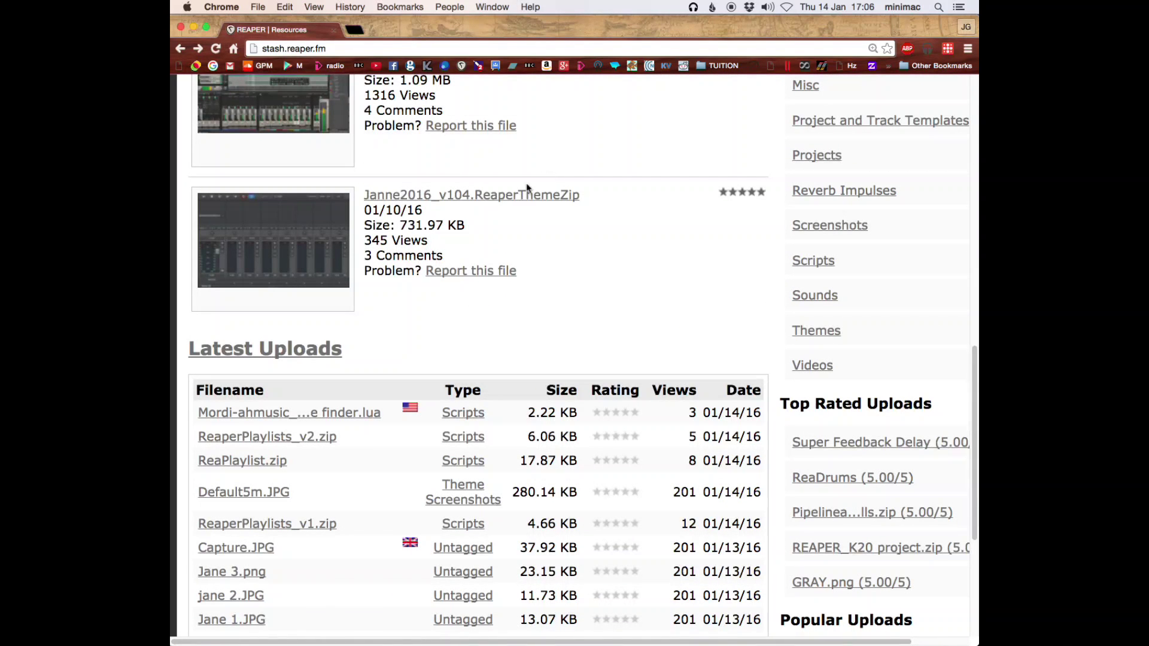
click(512, 200)
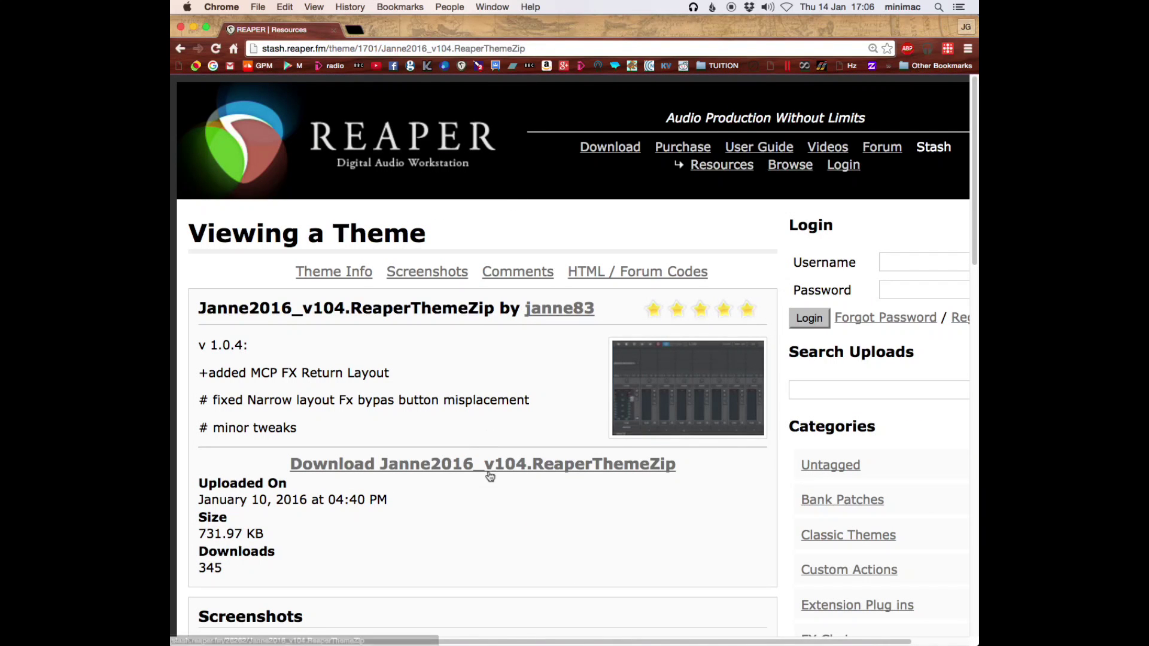
click(508, 465)
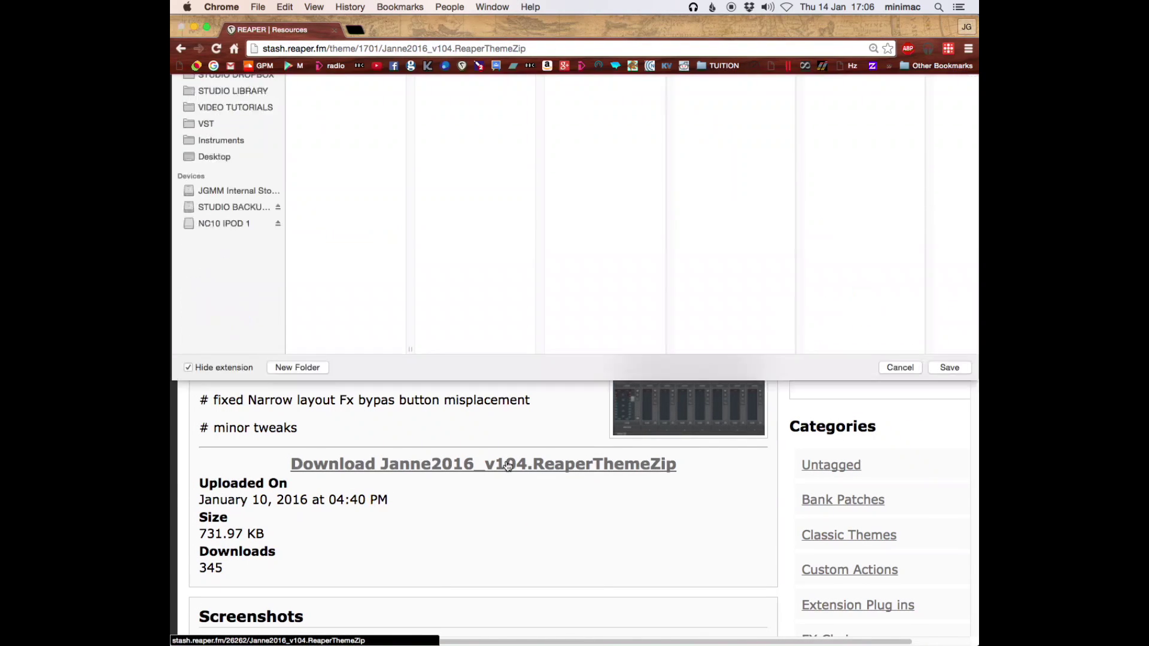
key(Return)
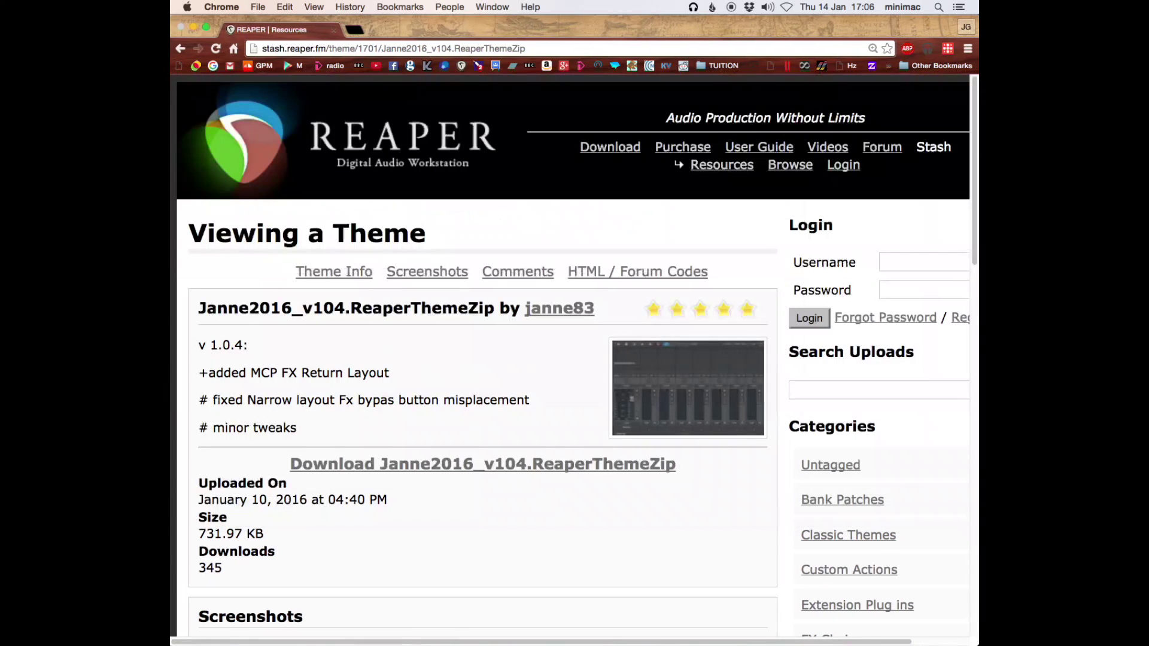
click(454, 466)
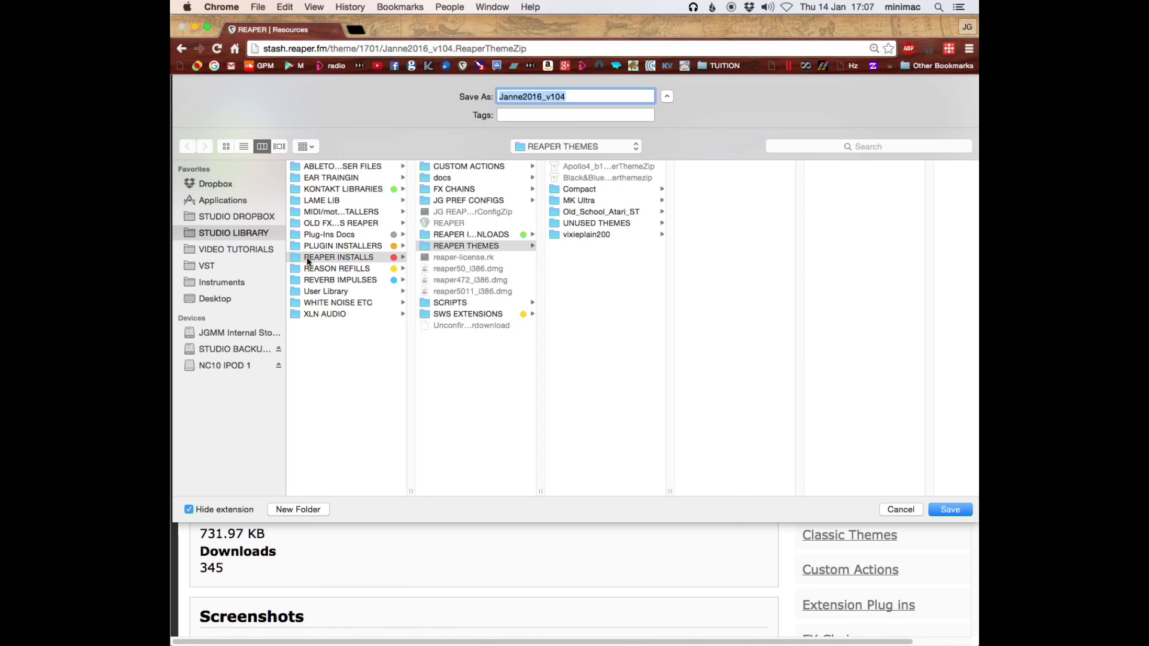
click(378, 259)
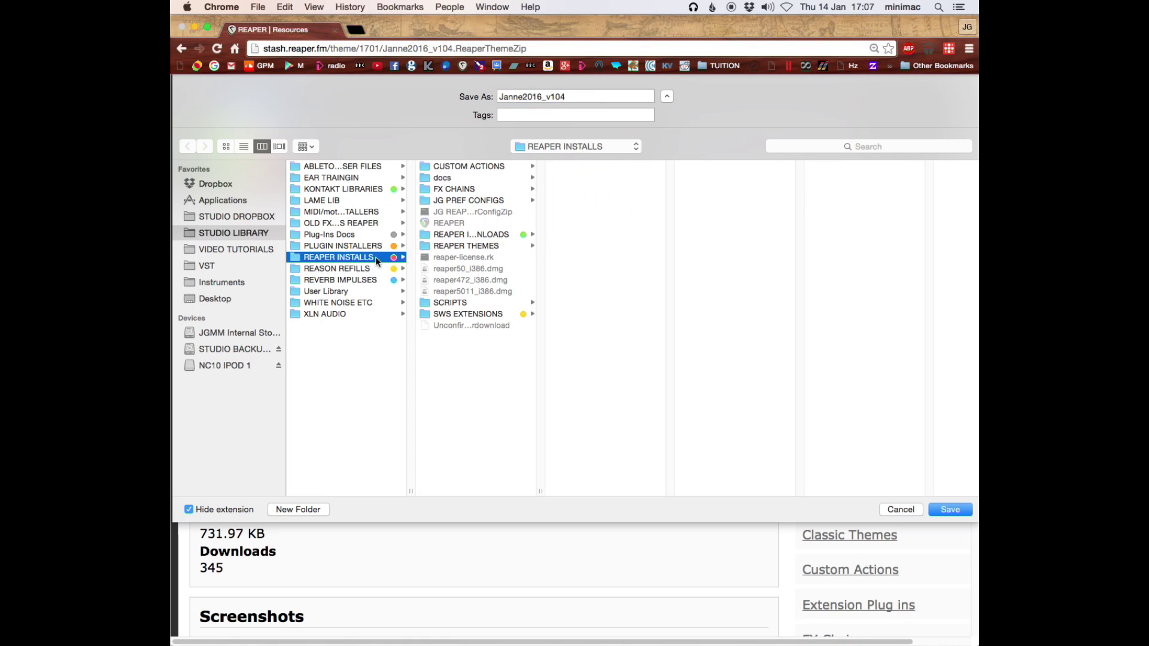
click(451, 247)
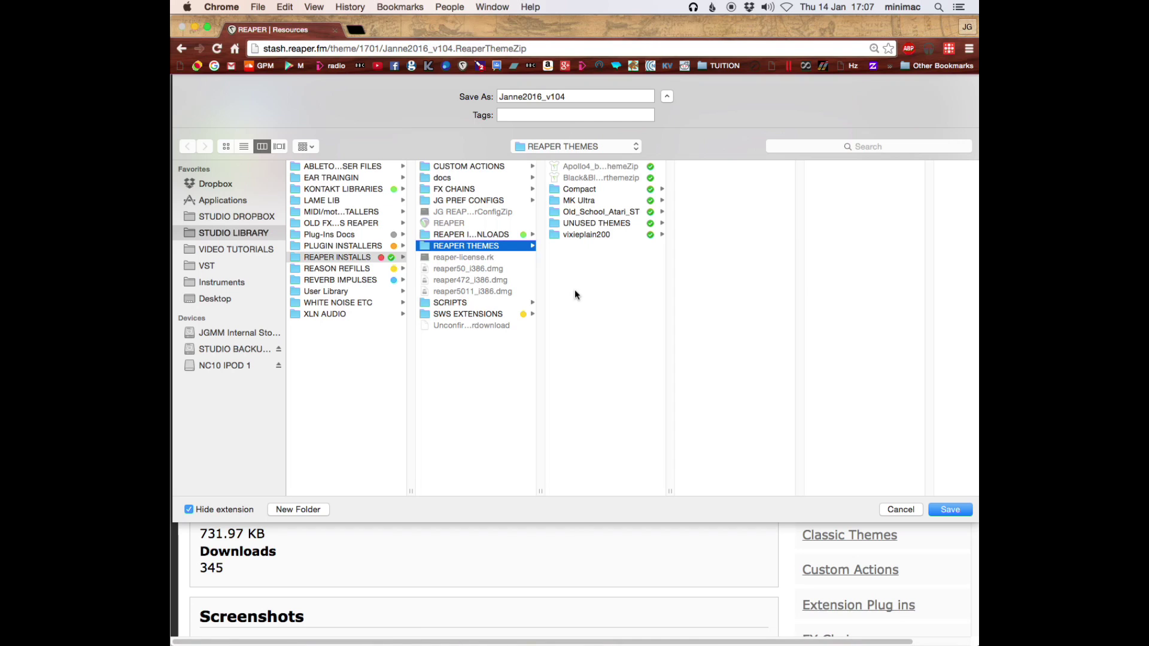
key(Return)
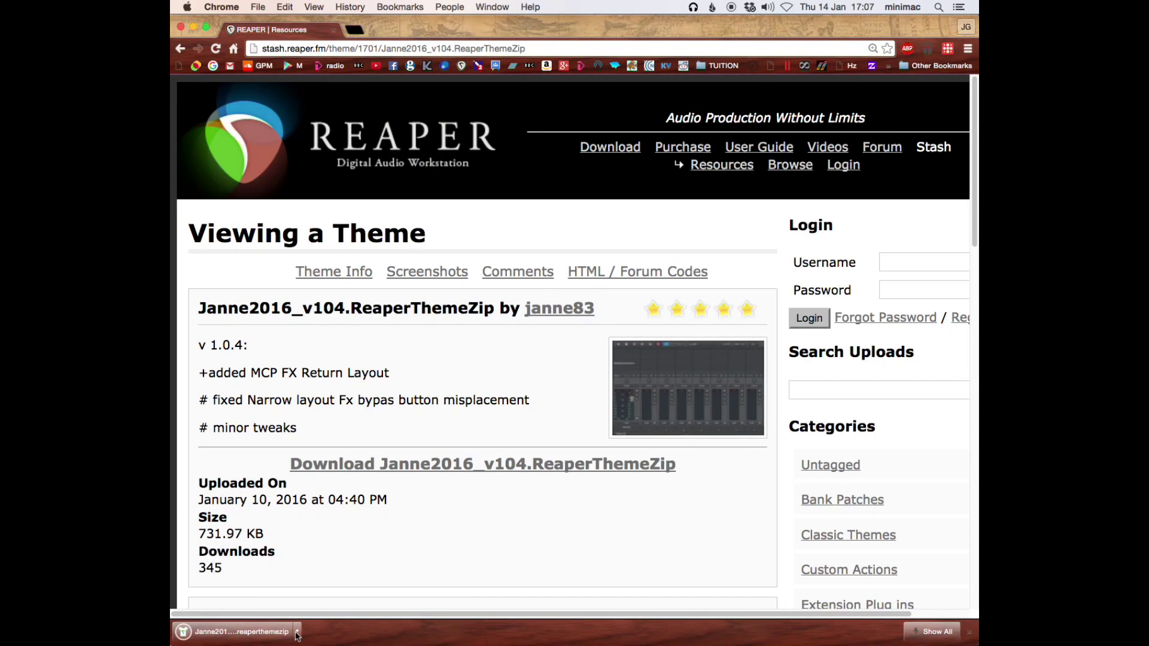
Show the downloaded Janne2016_v104 theme file in Finder and open it to install it in REAPER
click(298, 632)
click(311, 615)
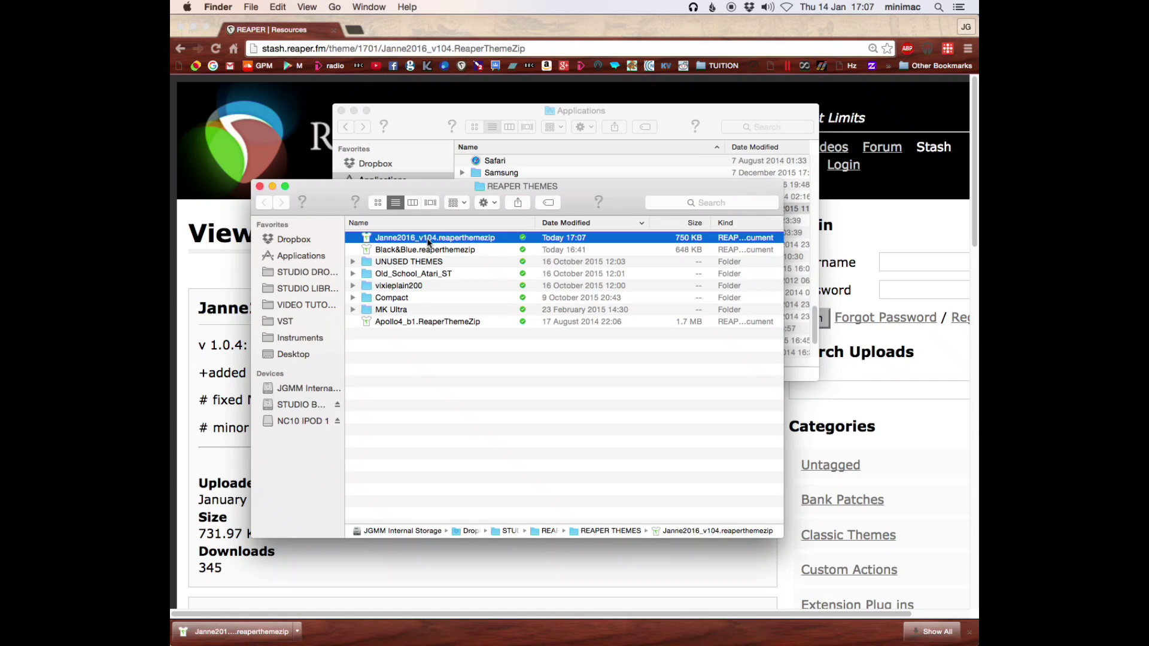
double_click(428, 240)
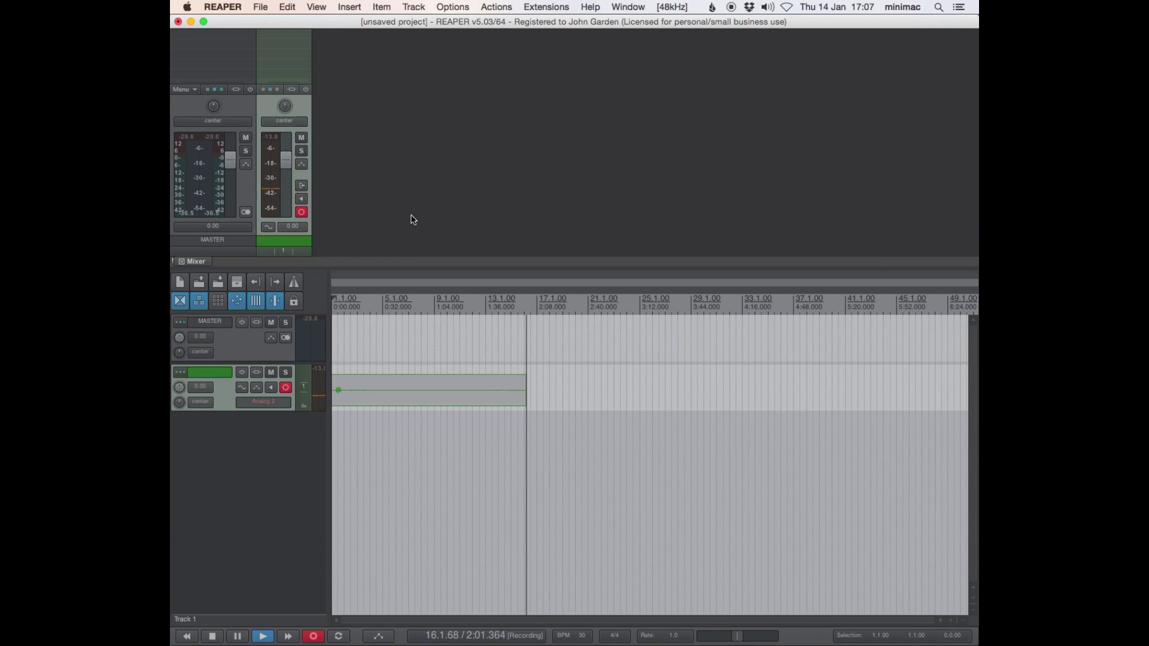
Return to Finder and open Apollo4_b1.ReaperThemeZip from the REAPER THEMES folder to load it in REAPER
key(super+Tab)
key(Down)
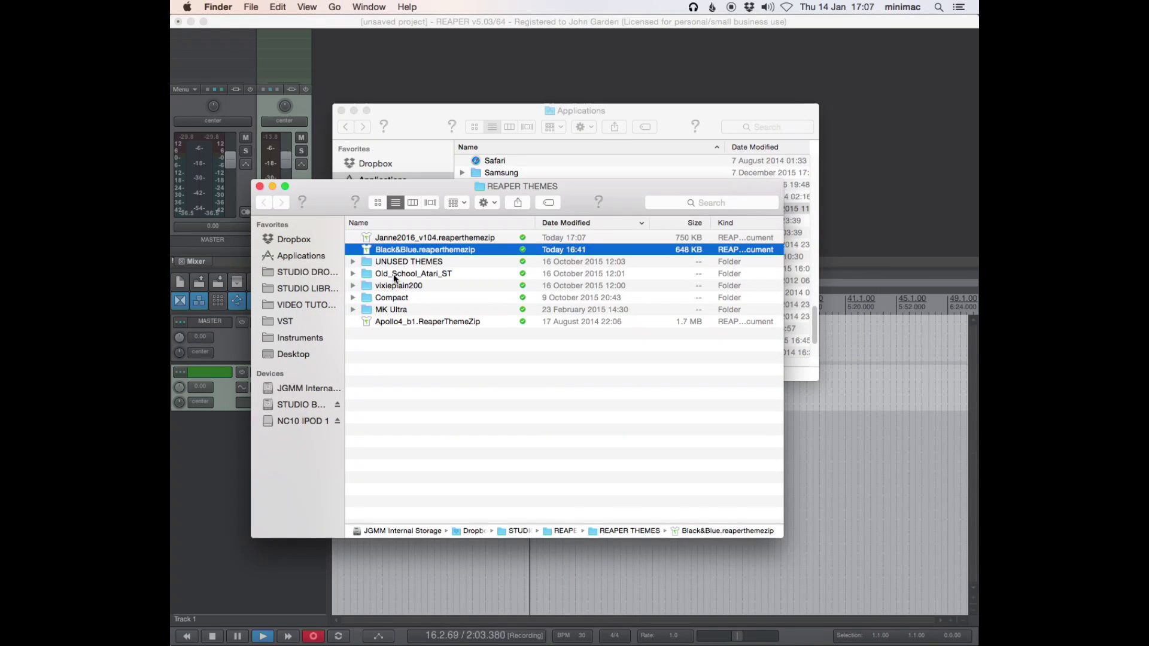
key(Down)
key(Down)
key(Down)
key(Down)
key(Down)
key(Down)
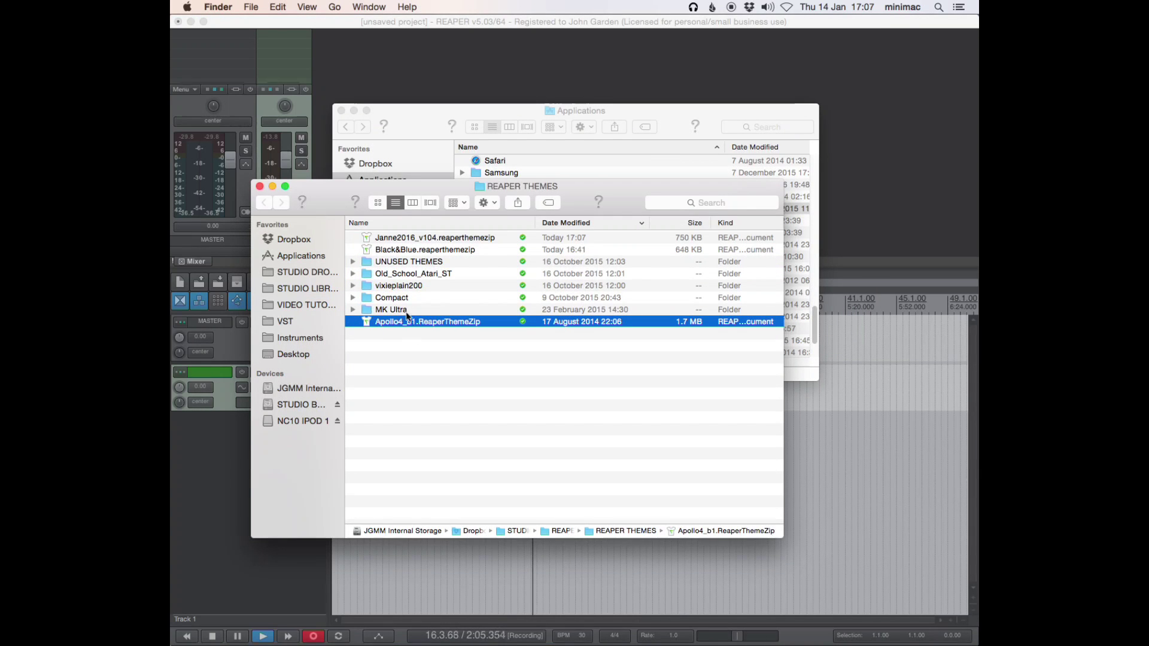
double_click(407, 322)
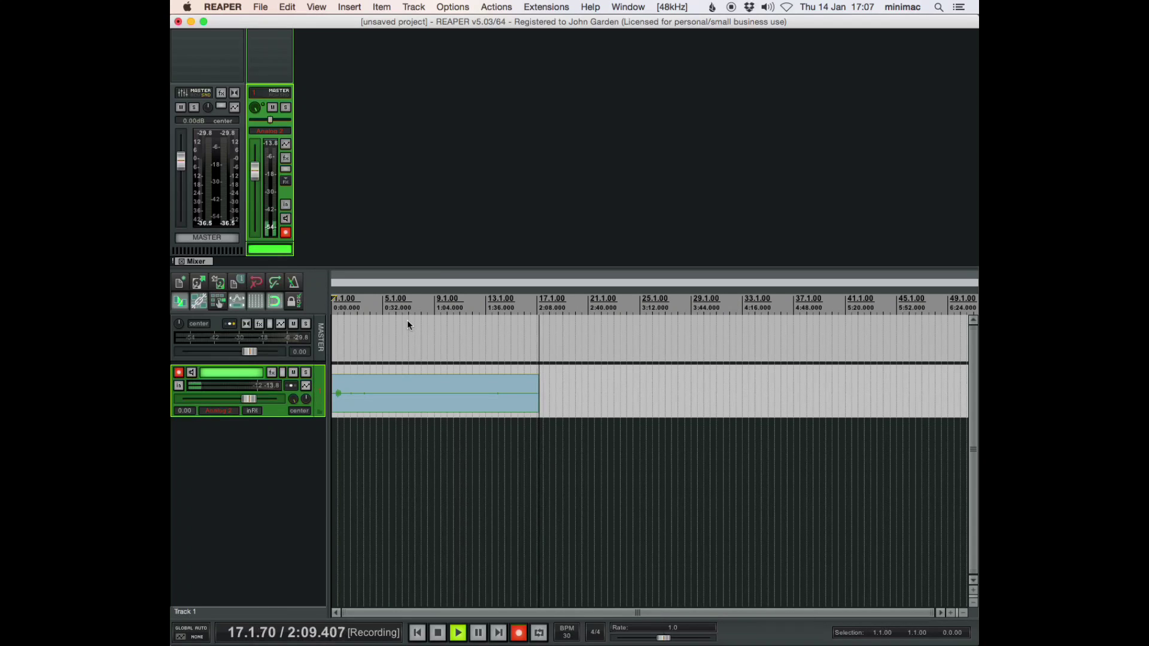
click(469, 7)
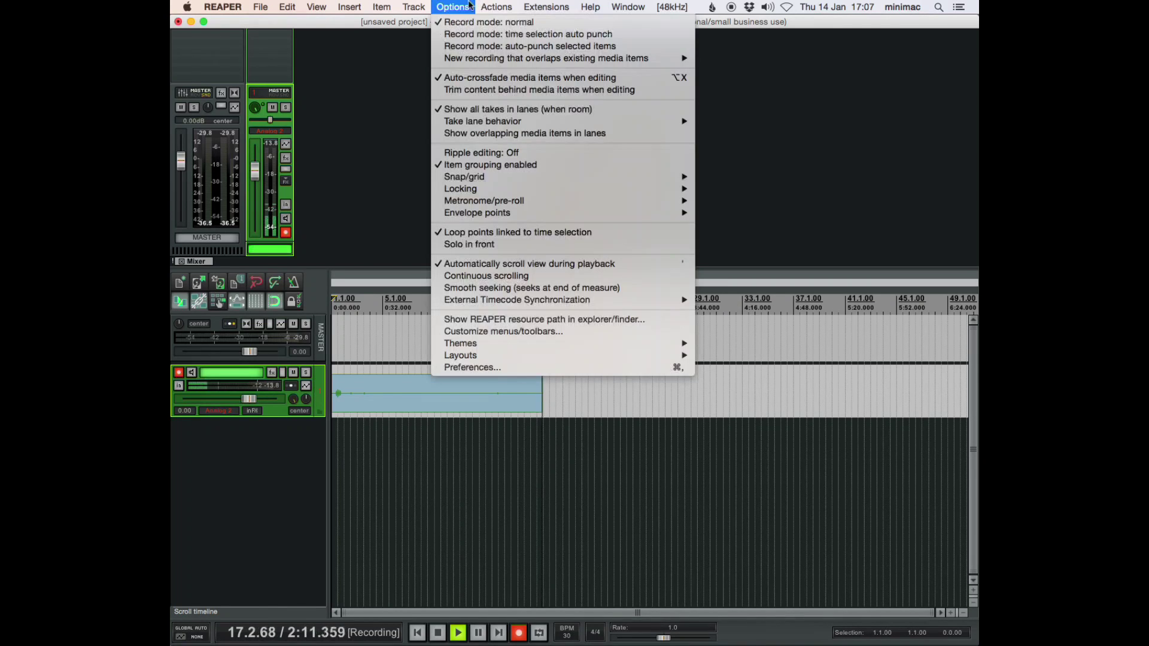
mouse_move(508, 343)
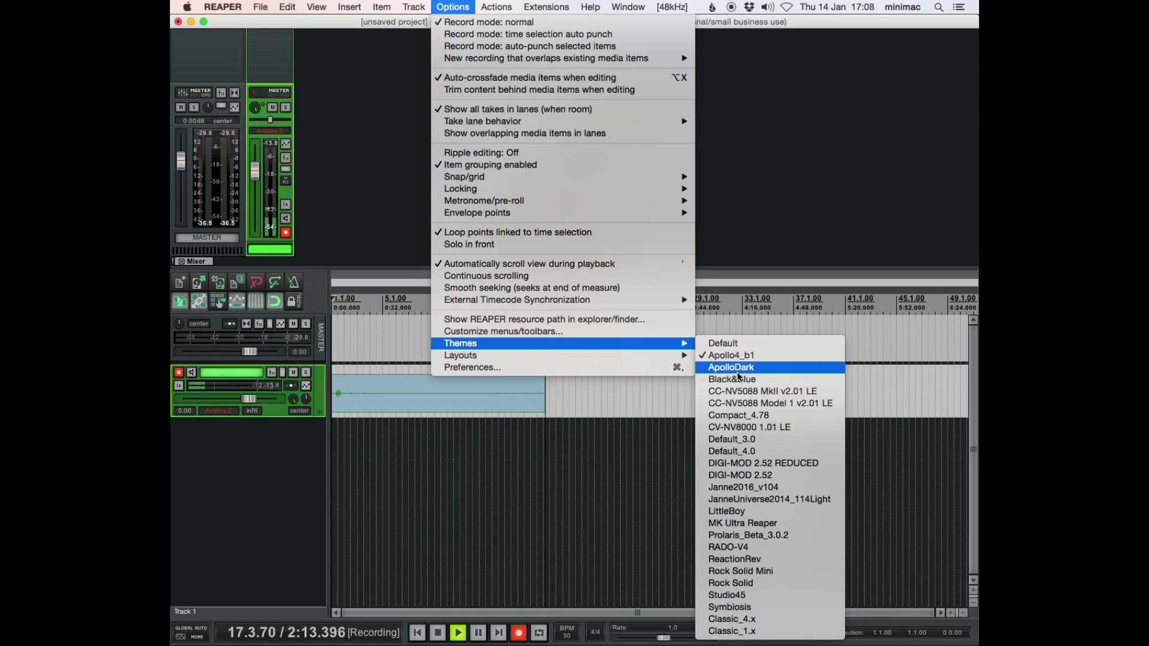
key(Up)
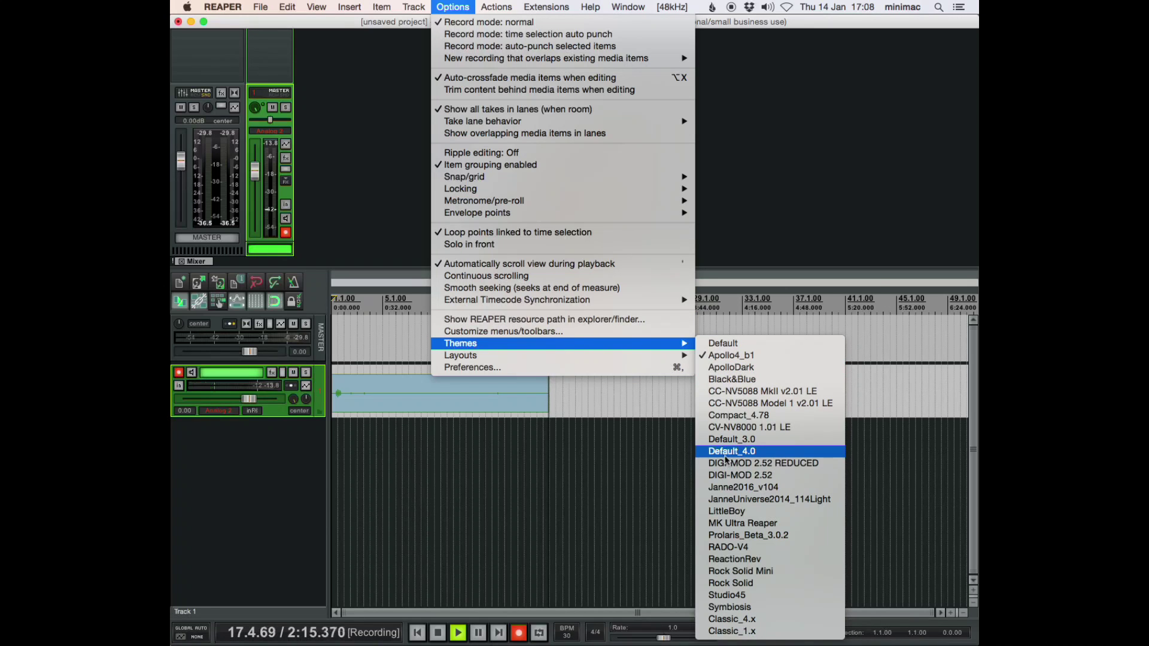
key(super+Tab)
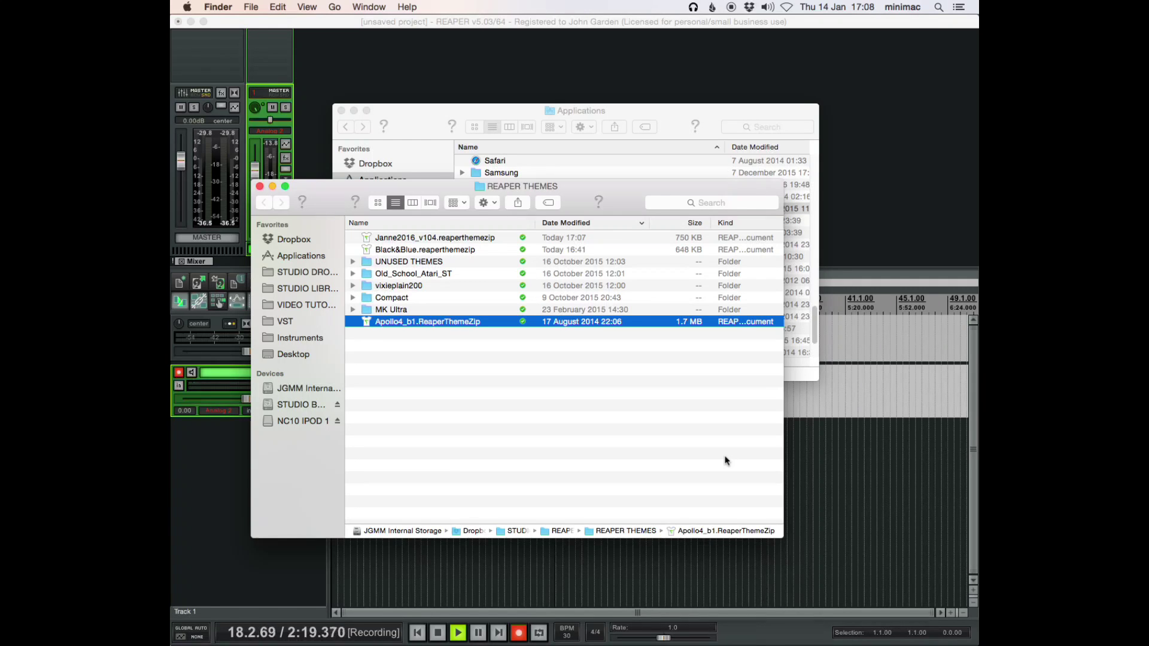
key(super+Tab)
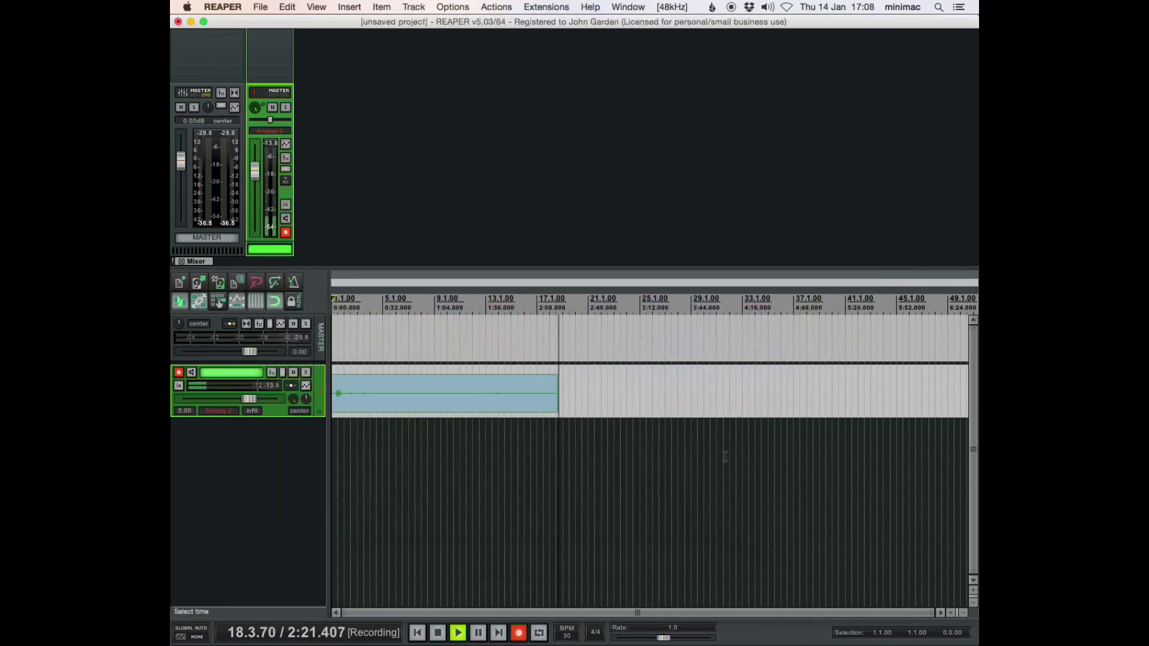
Apply the installed Janne2016_v104 theme, and switch the theme back to Apollo4_b1
click(453, 6)
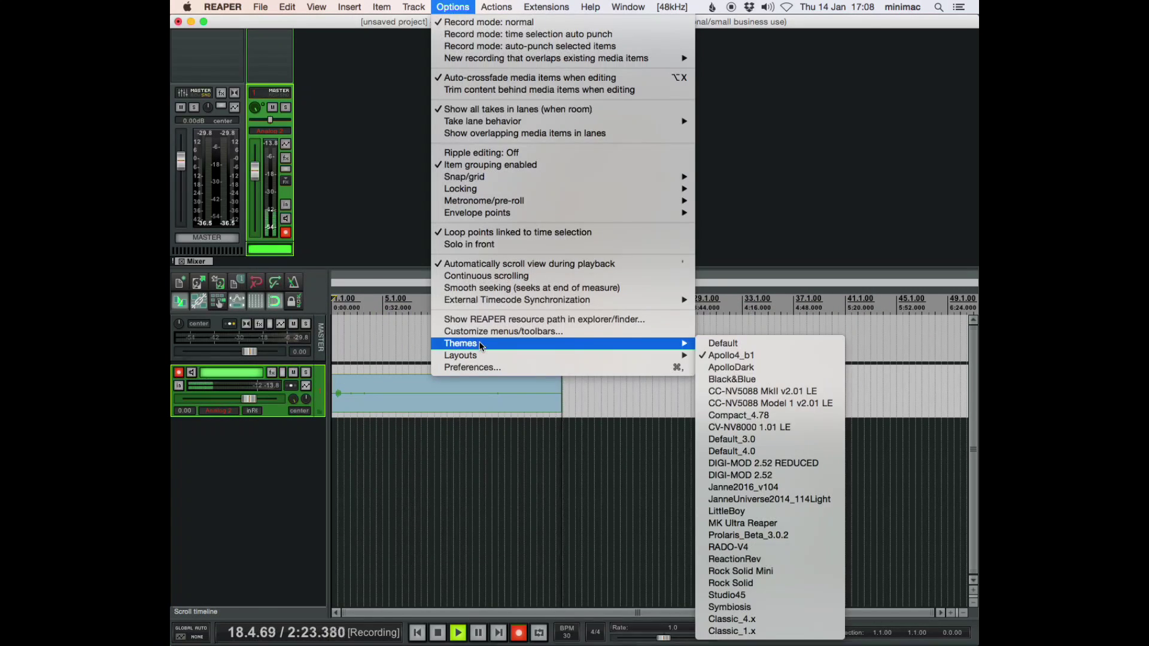
click(785, 486)
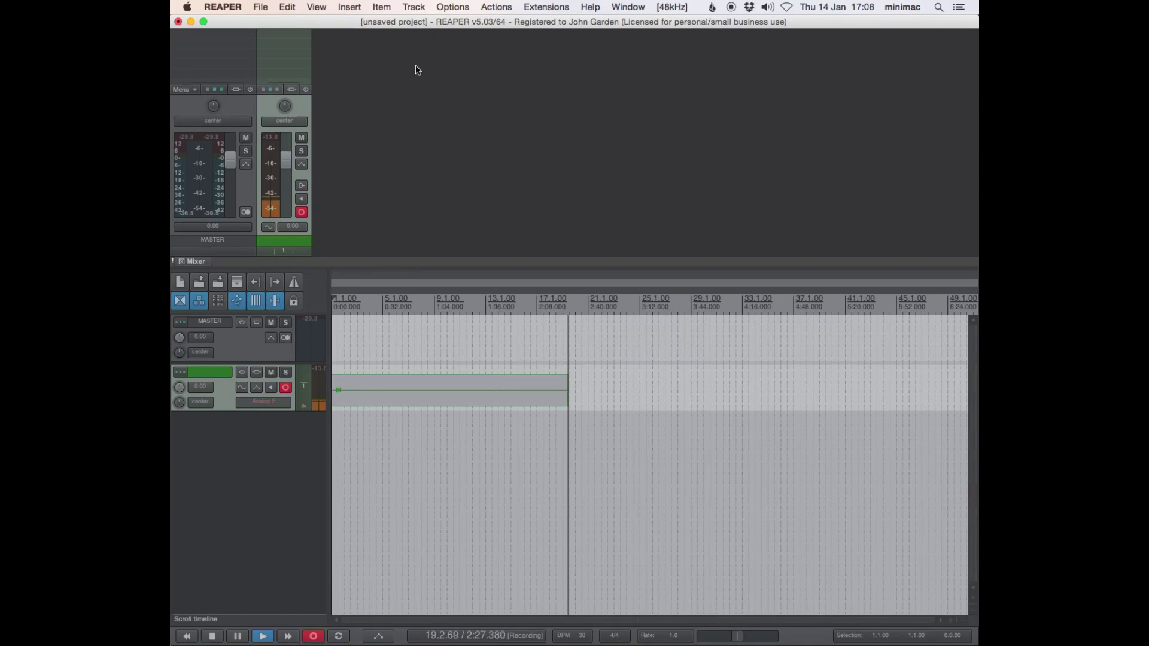
click(442, 6)
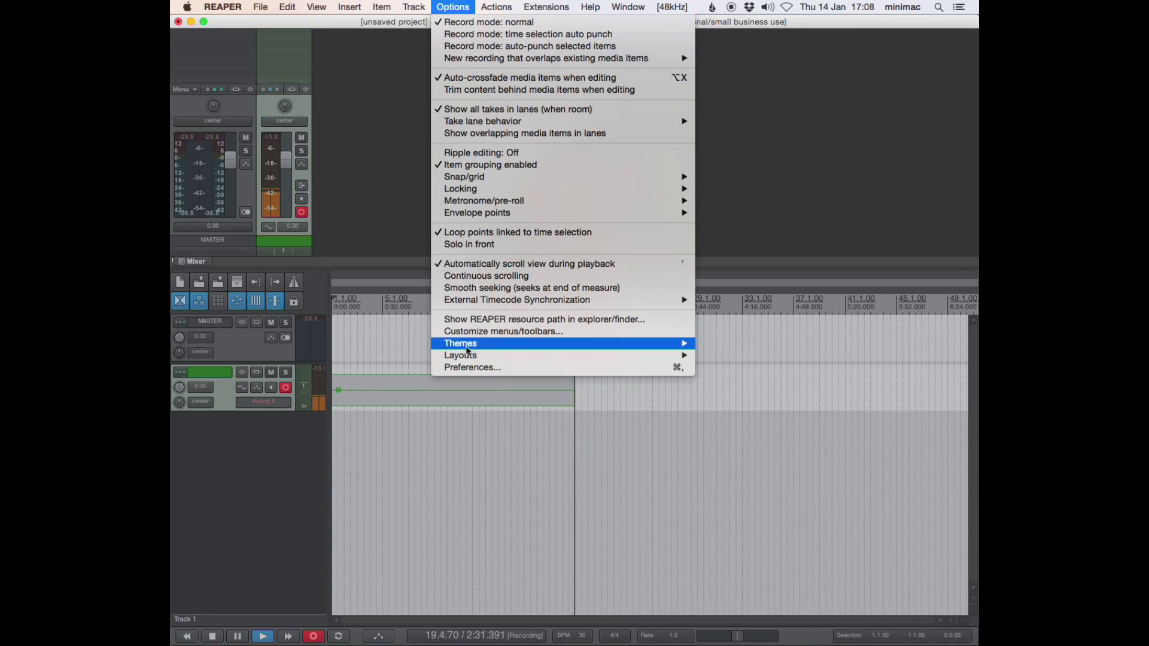
mouse_move(469, 346)
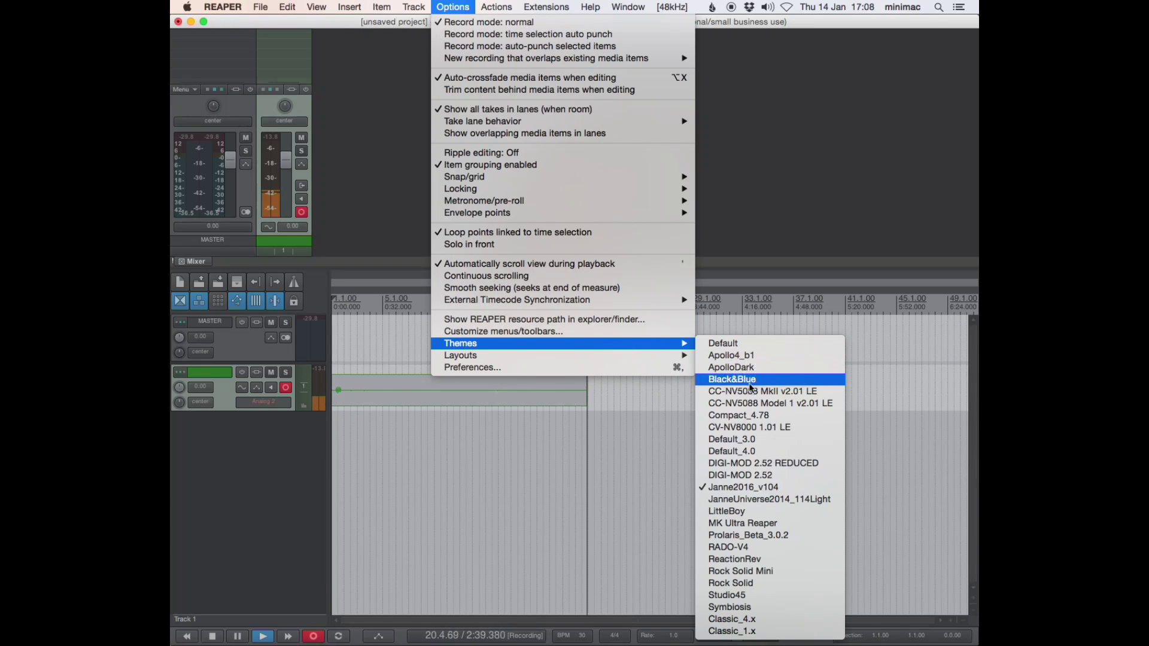
click(736, 357)
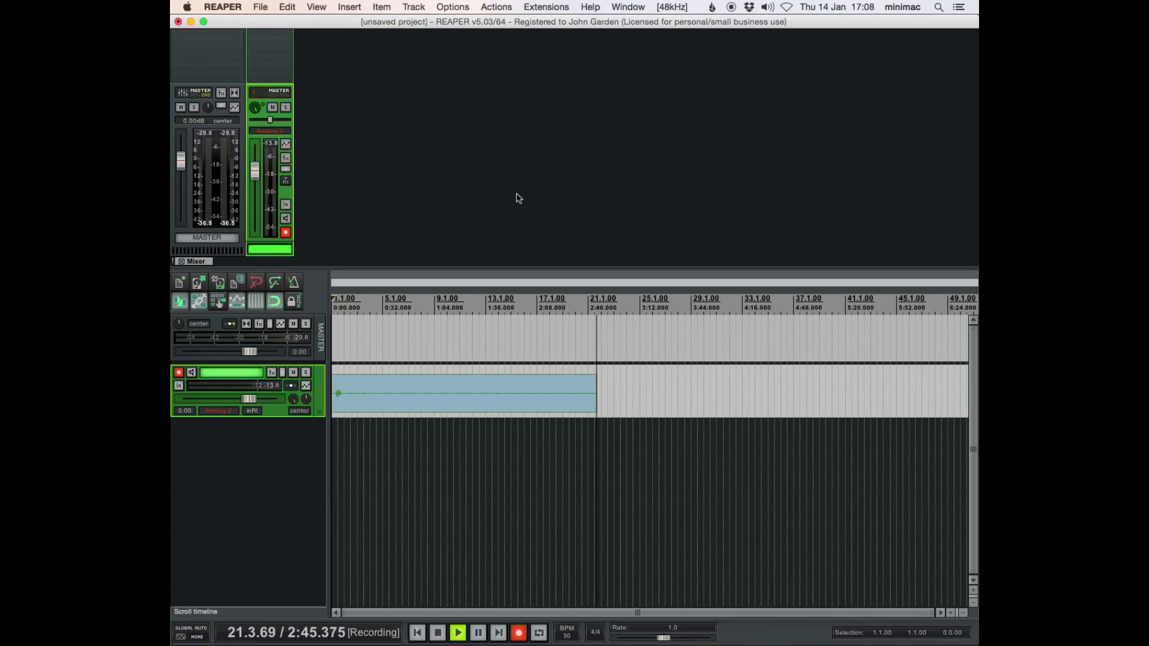
Add eleven new tracks to the project
key(super+t)
key(super+t)
key(super+t)
key(super+t)
key(super+t)
key(super+t)
key(super+t)
key(super+t)
key(super+t)
key(super+t)
key(super+t)
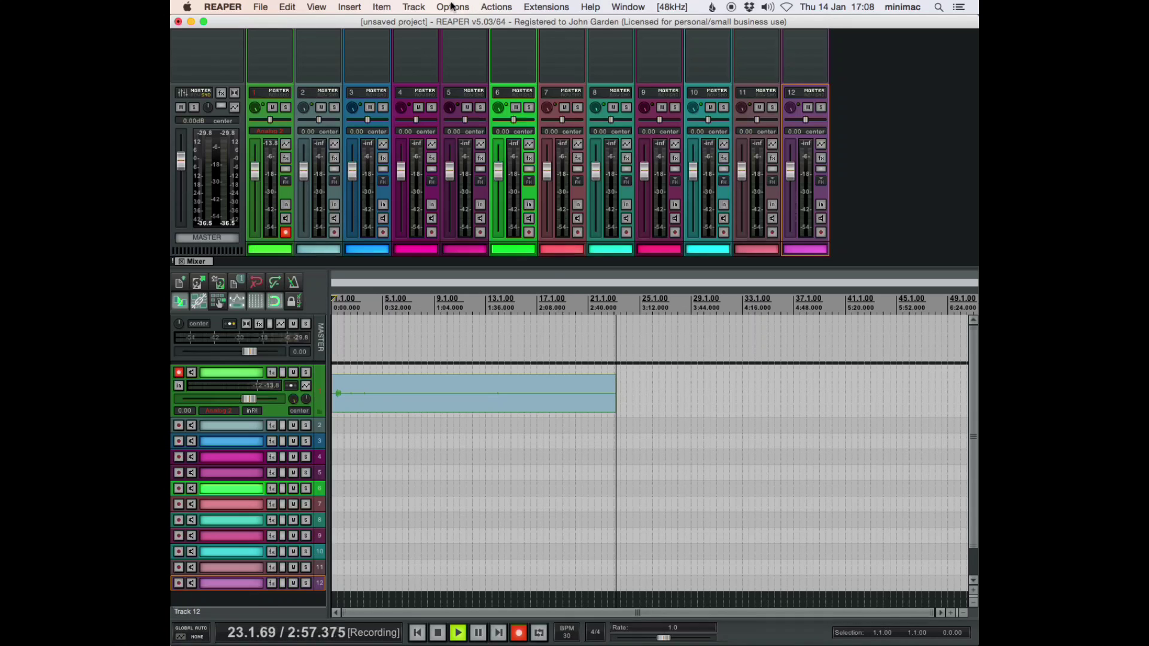
Bring up and close track 8's routing settings, and create a send from track 6 to track 5 in the mixer
click(622, 93)
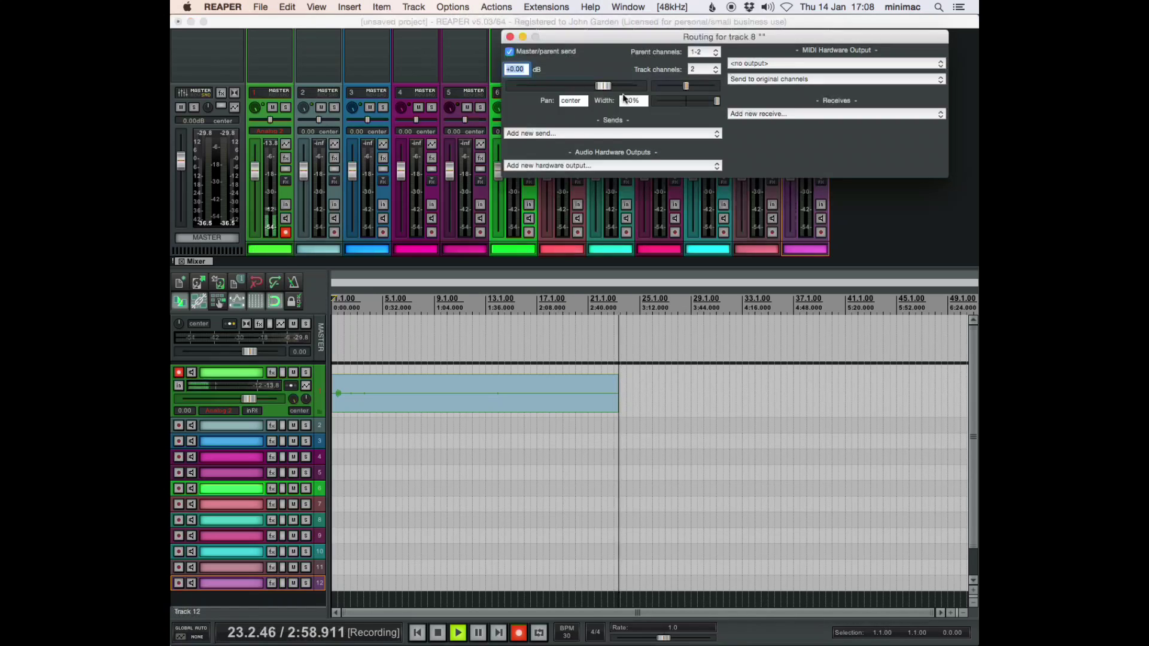
click(509, 39)
drag(520, 94, 475, 95)
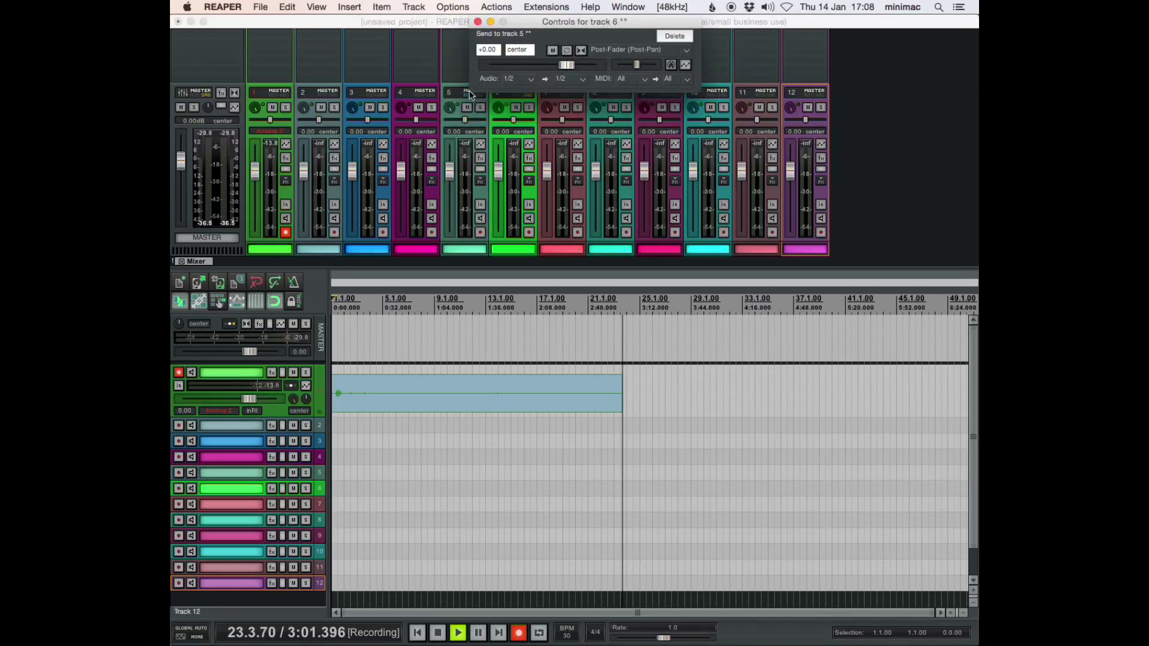
click(477, 21)
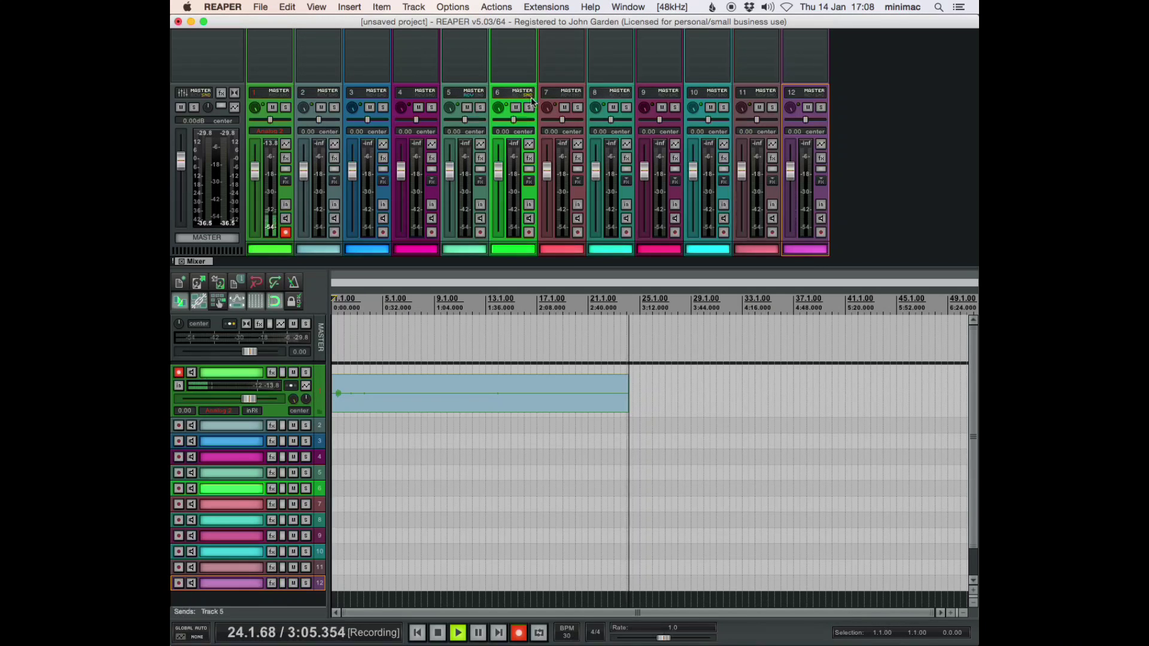
Solo and mute track 6, and display its envelope settings
click(529, 109)
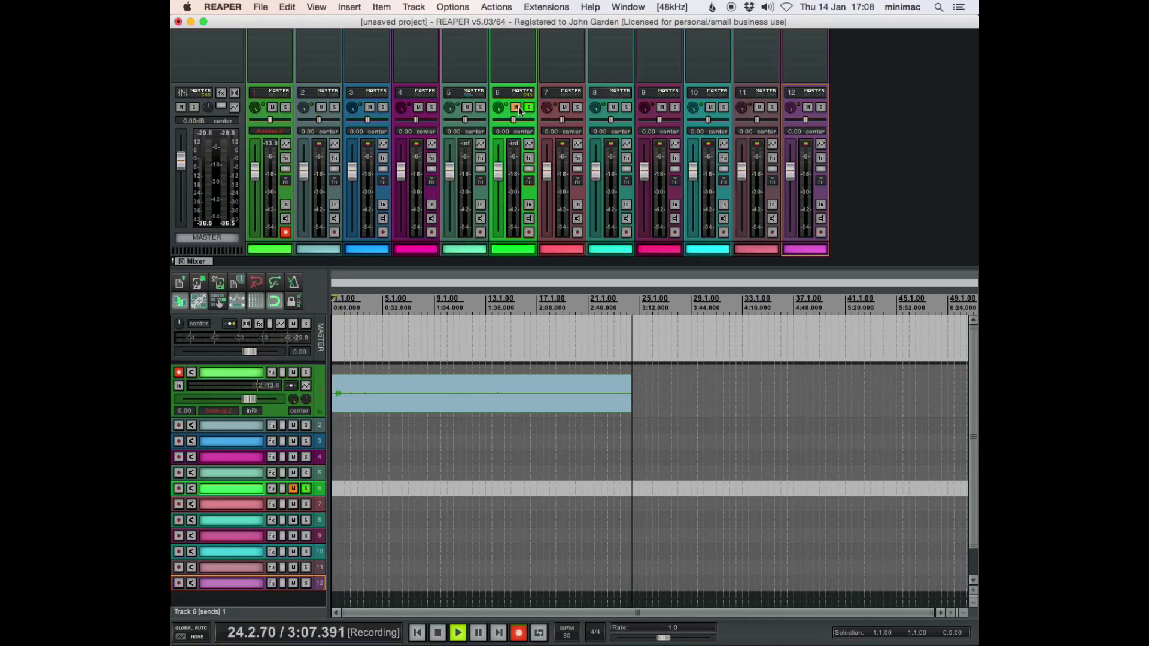
click(516, 108)
click(529, 146)
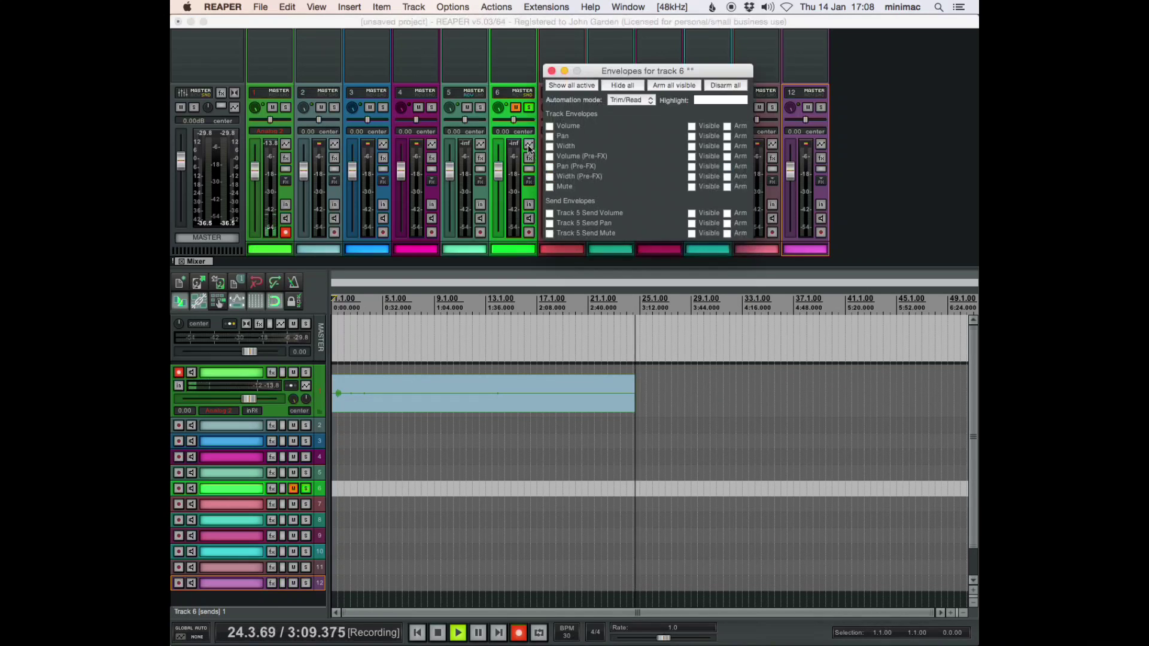
Add the TBONE plugin from the EQ folder to track 6's effects chain, clearing the plugin filter, and reposition the FX window
click(529, 157)
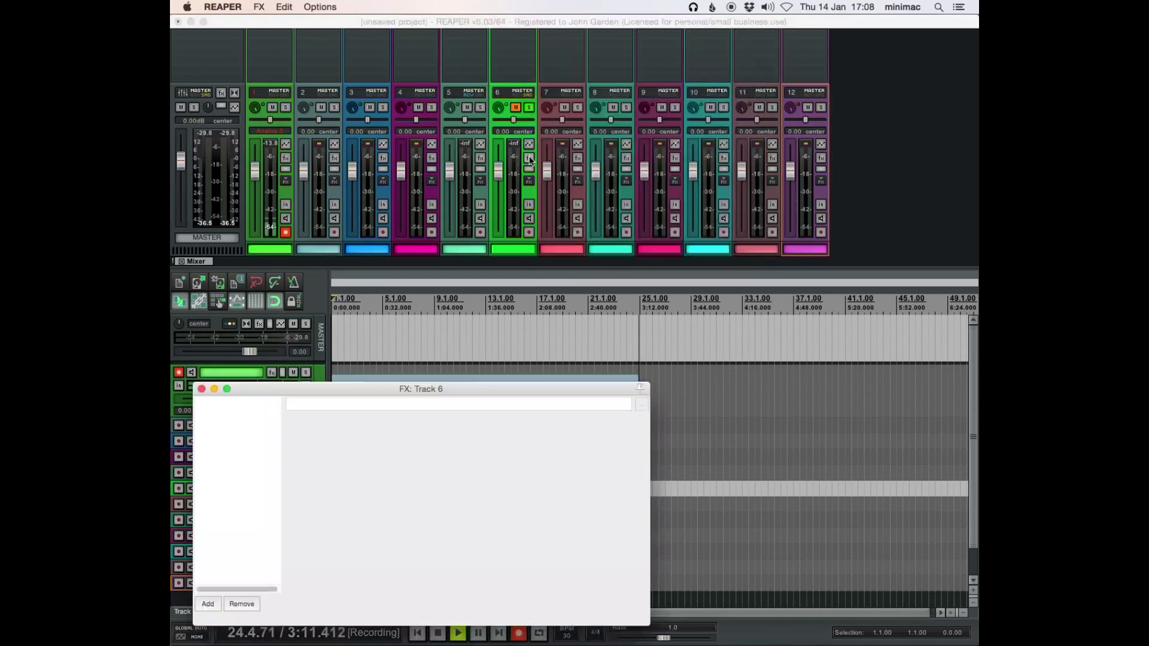
click(530, 157)
click(530, 172)
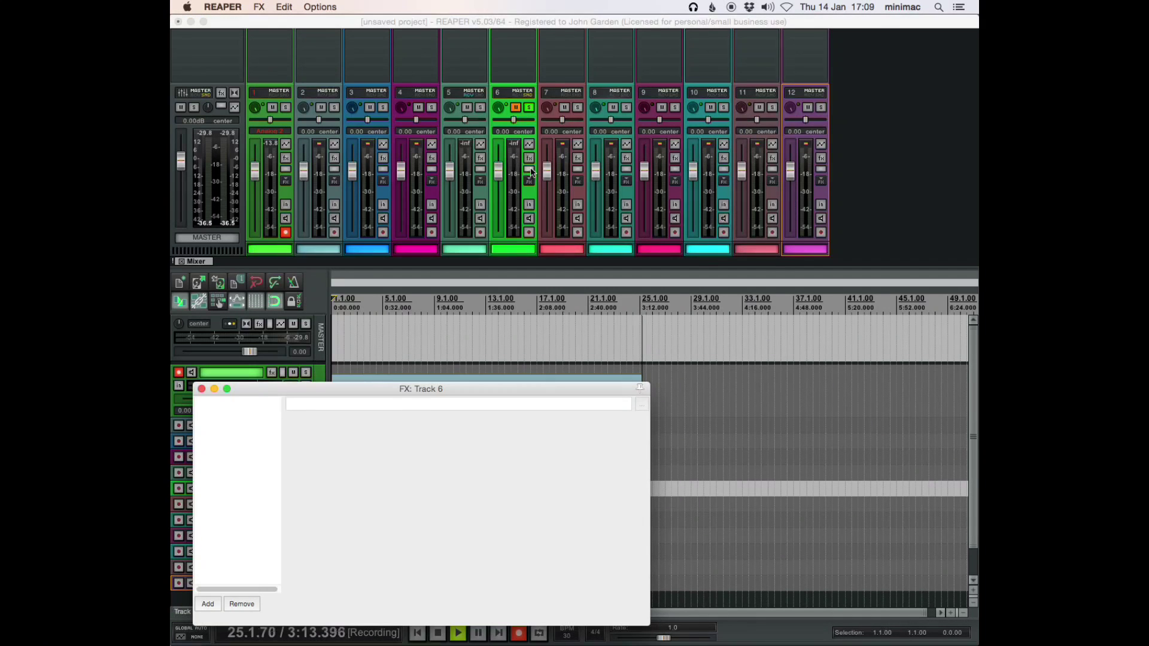
click(529, 158)
click(529, 159)
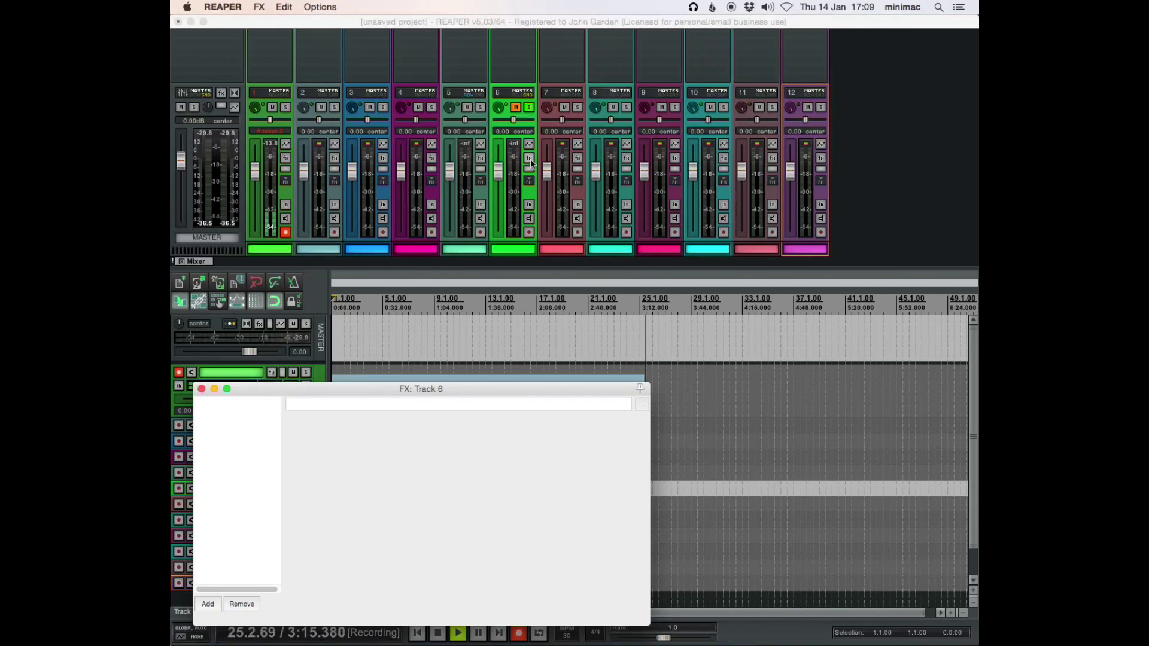
click(706, 160)
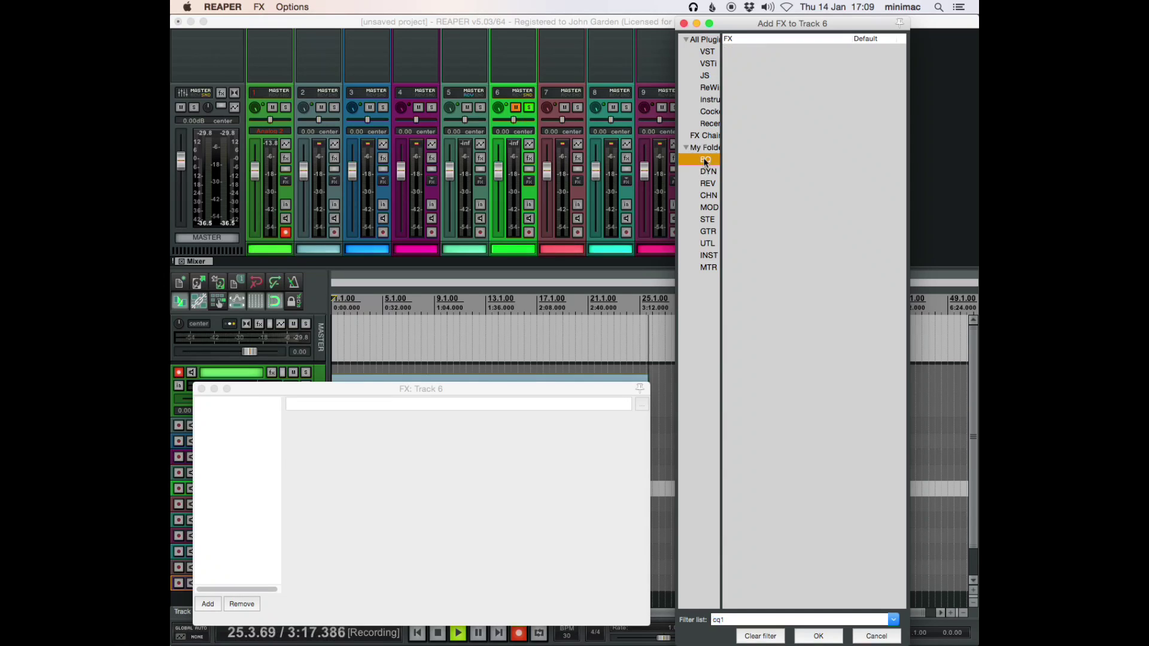
click(760, 636)
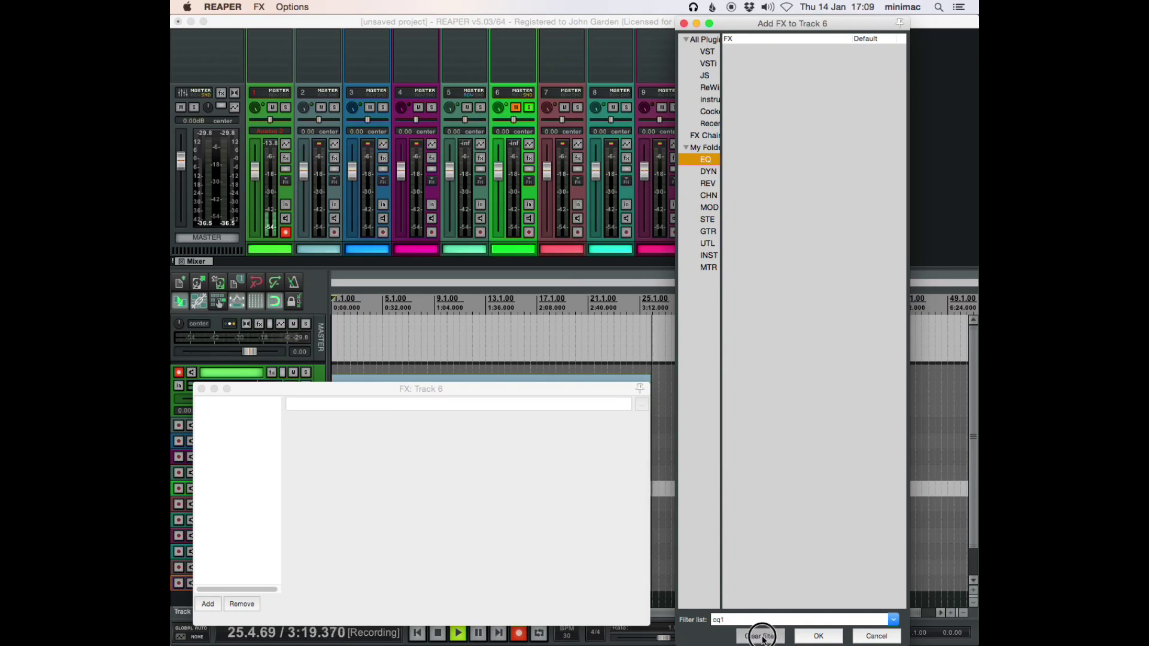
drag(758, 157, 242, 475)
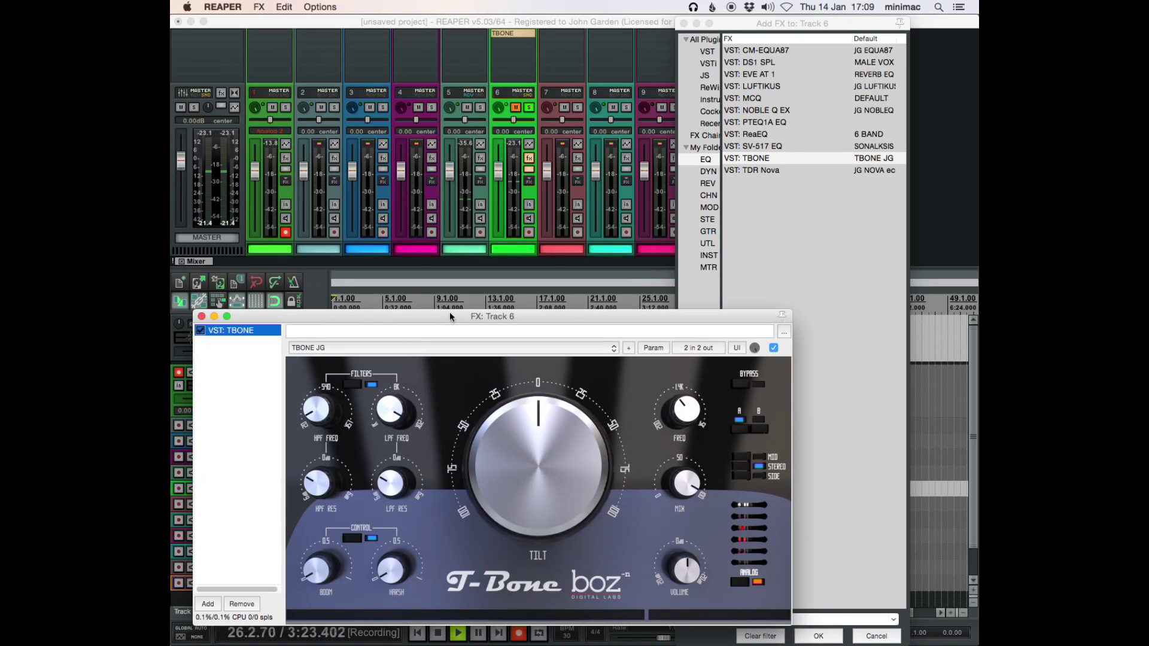
drag(471, 315, 577, 299)
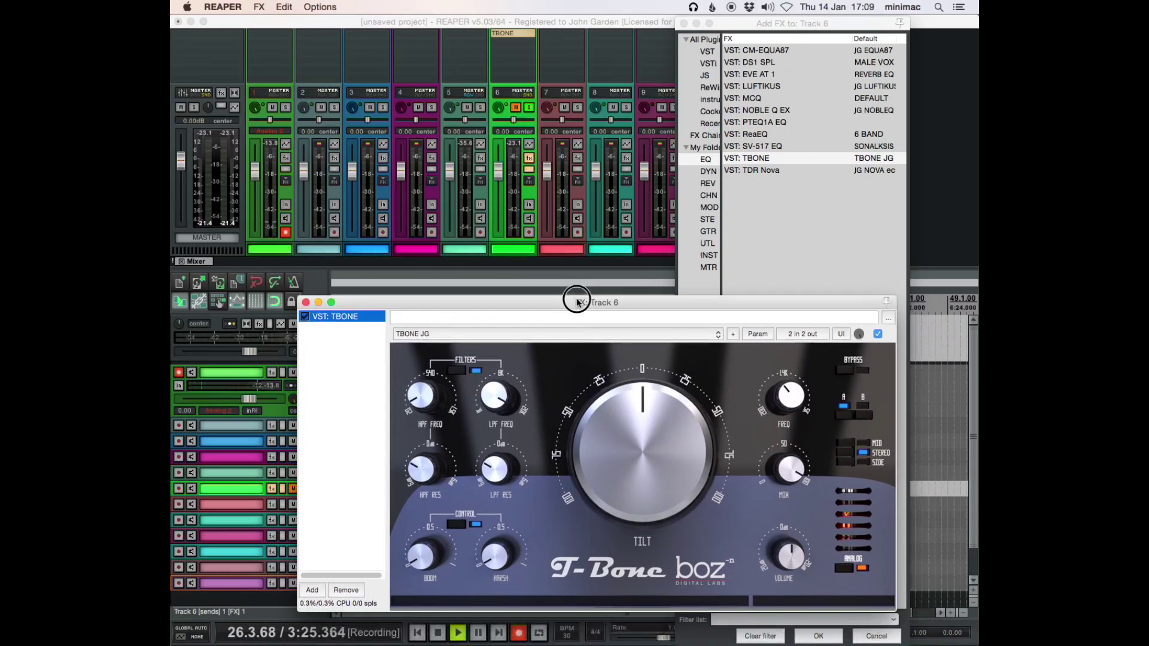
Toggle the effects of track 6 off and on in the mixer, and leave its chain bypassed
click(530, 171)
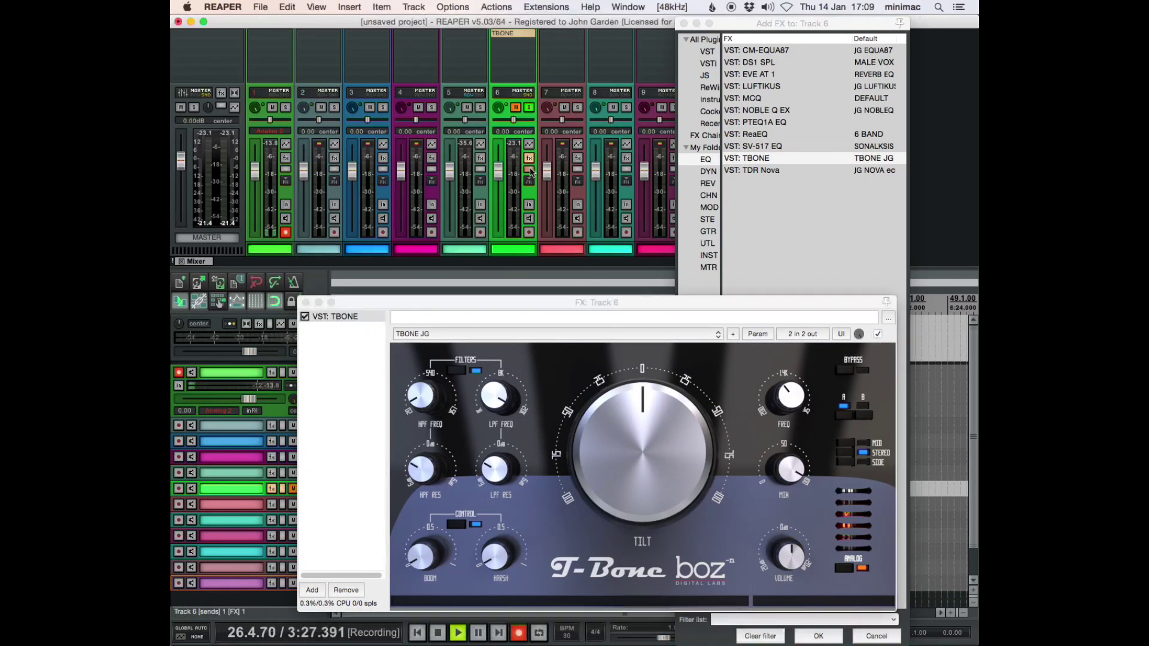
click(529, 171)
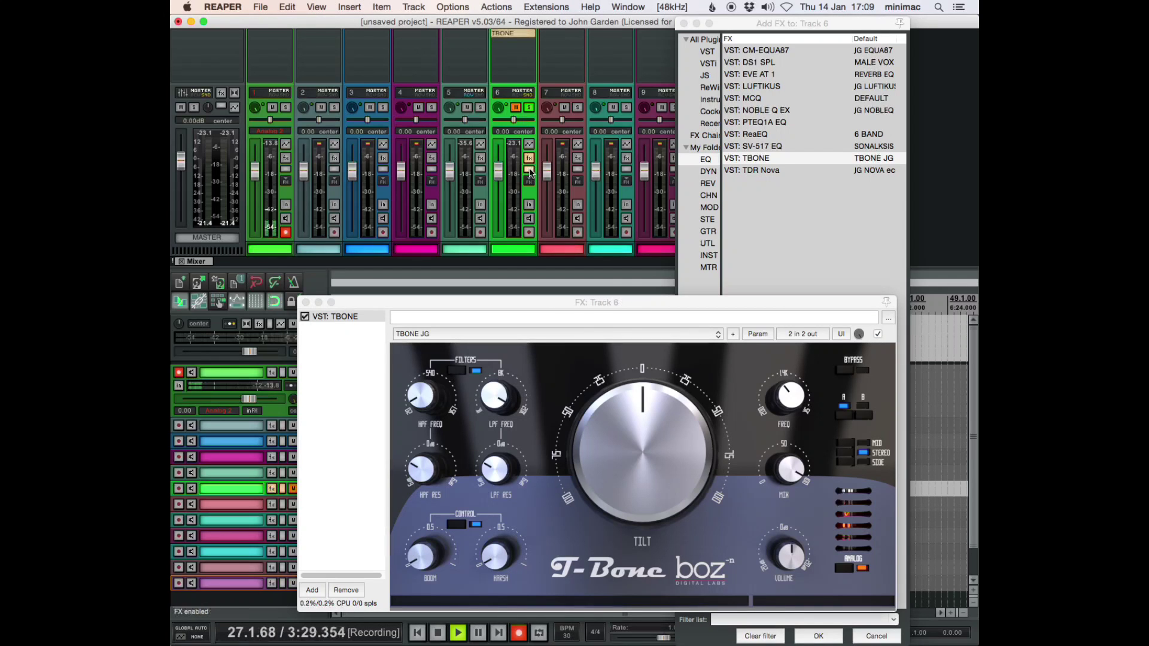
click(529, 172)
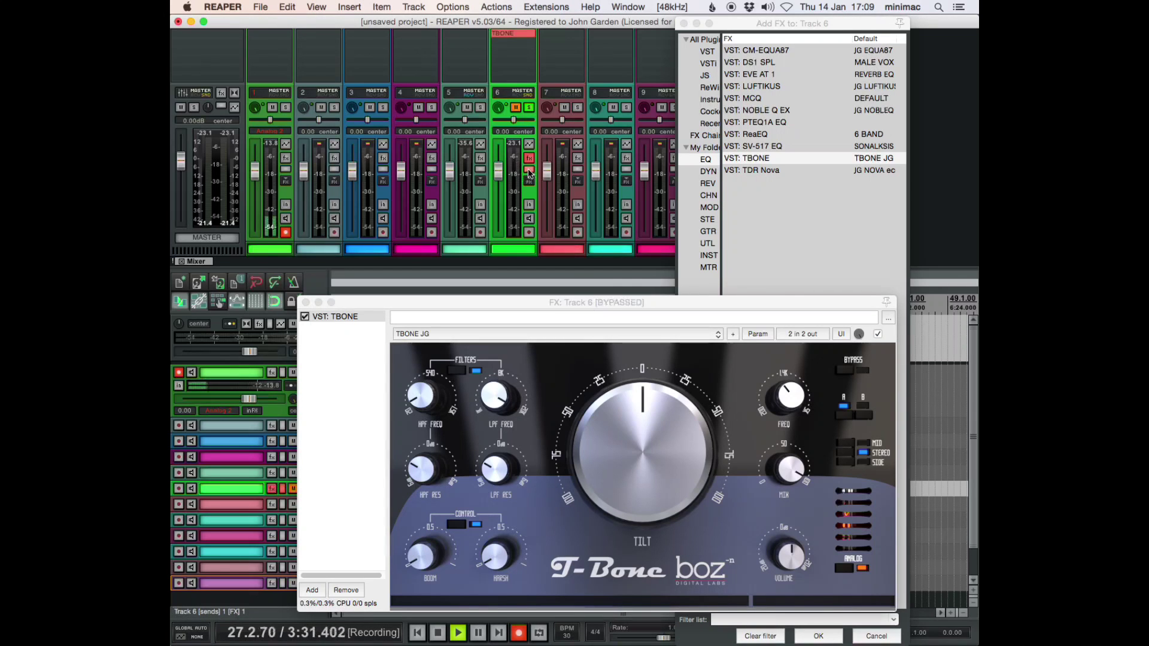
Add ReaEQ to track 6's effects chain and toggle the chain's bypass
double_click(769, 134)
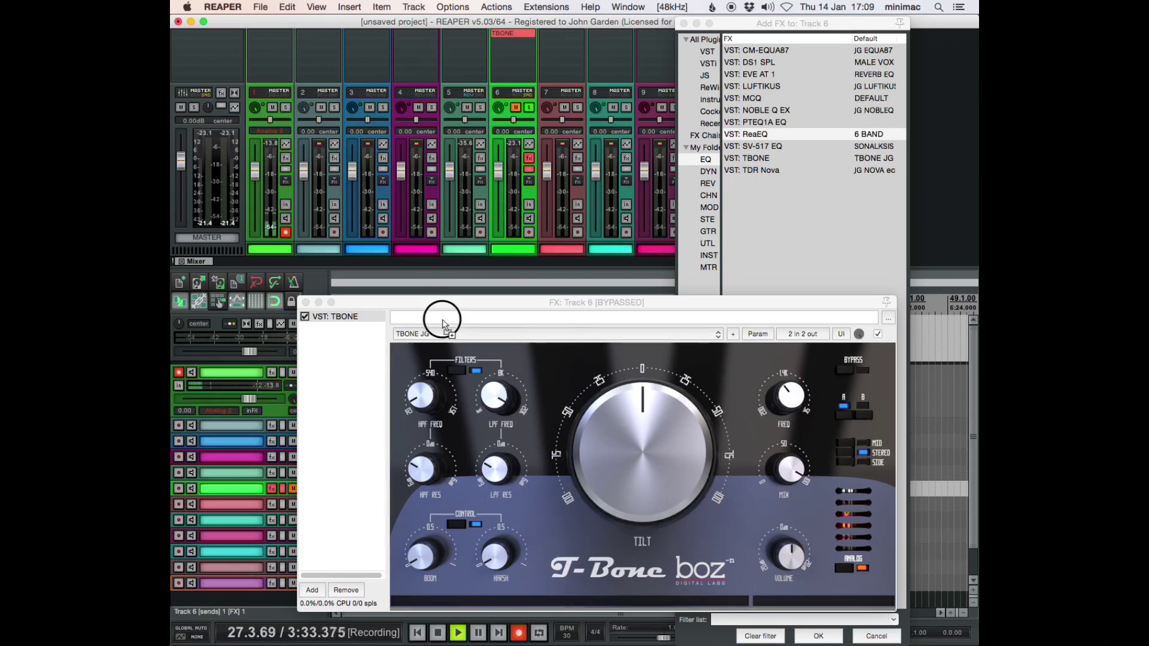
click(529, 174)
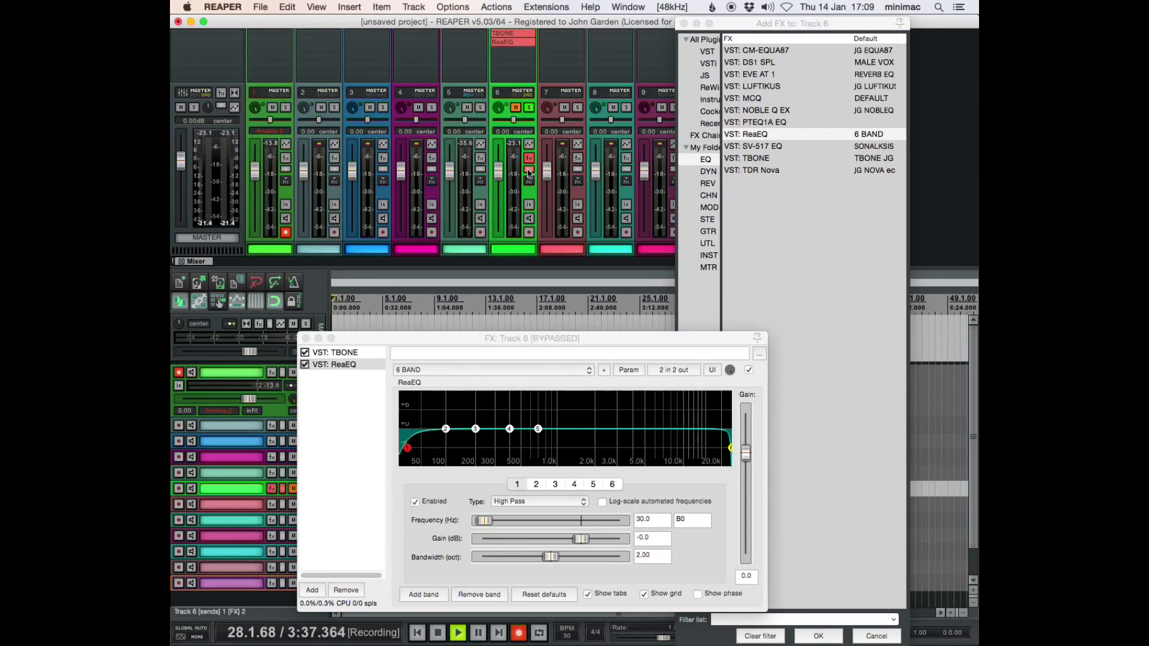
click(529, 174)
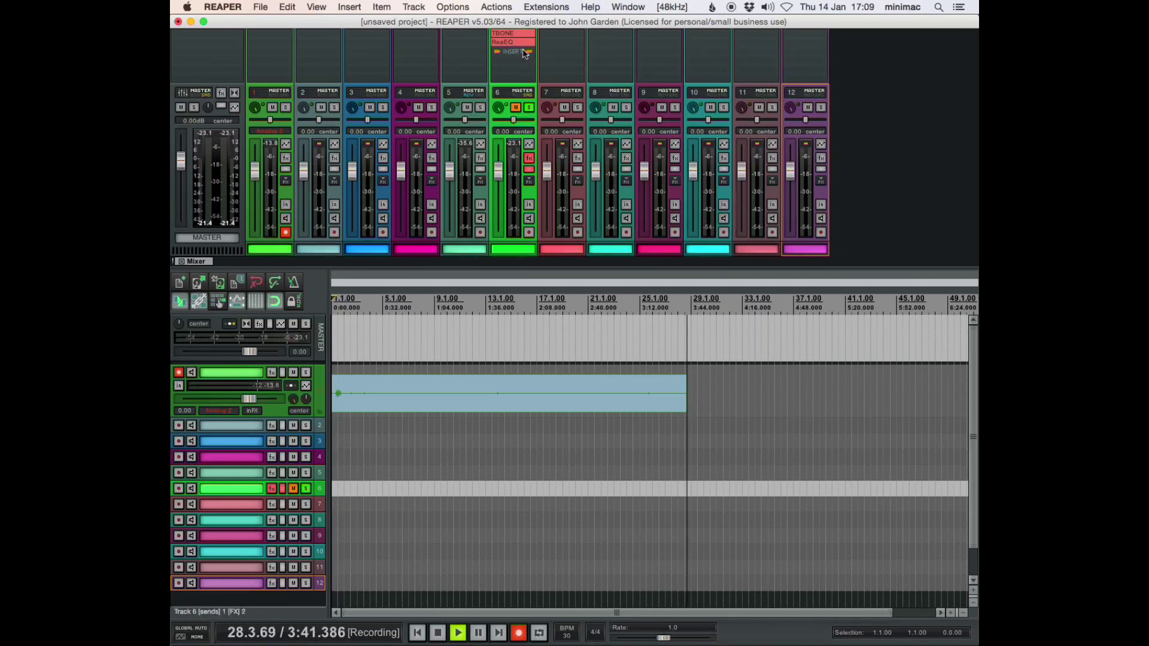
Select track 6 and remove the TBONE, TRACKBOX and SATSON inserts, keeping only ReaEQ
click(522, 254)
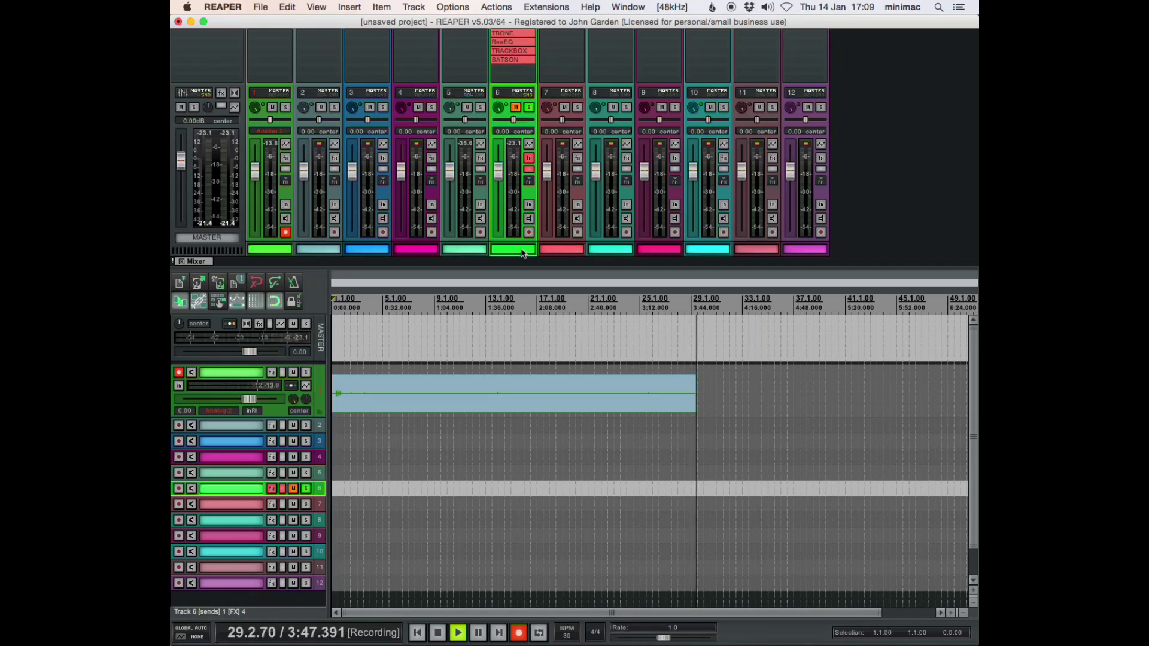
alt+click(515, 51)
alt+click(513, 34)
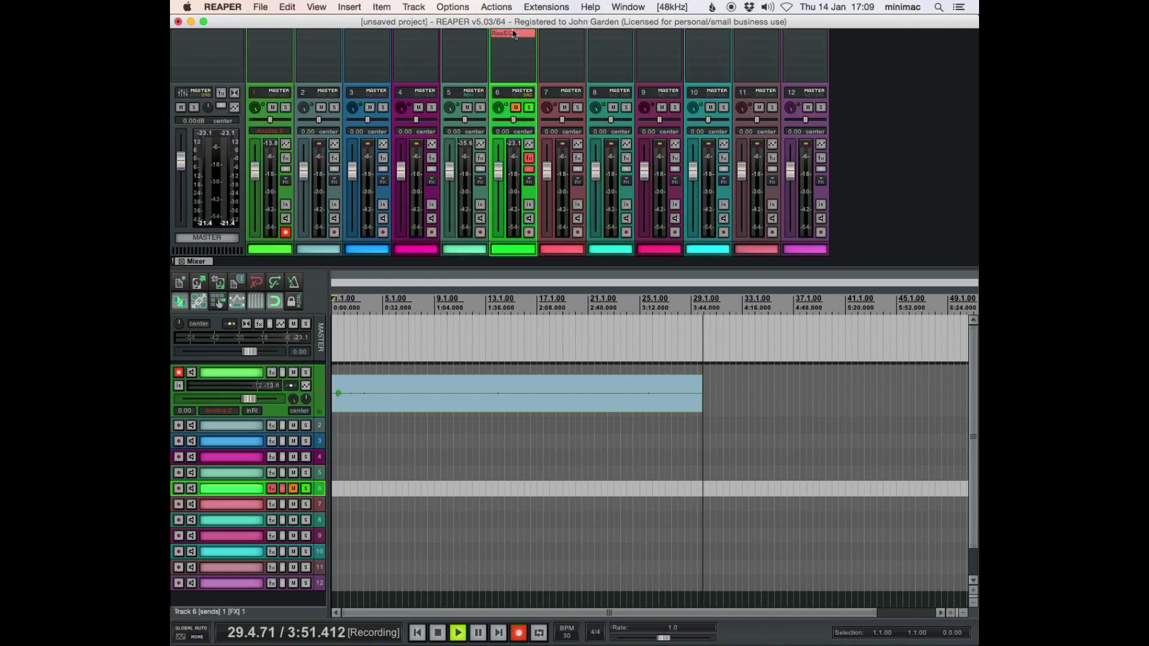
Switch the REAPER theme to Compact_4.78
click(496, 7)
mouse_move(453, 6)
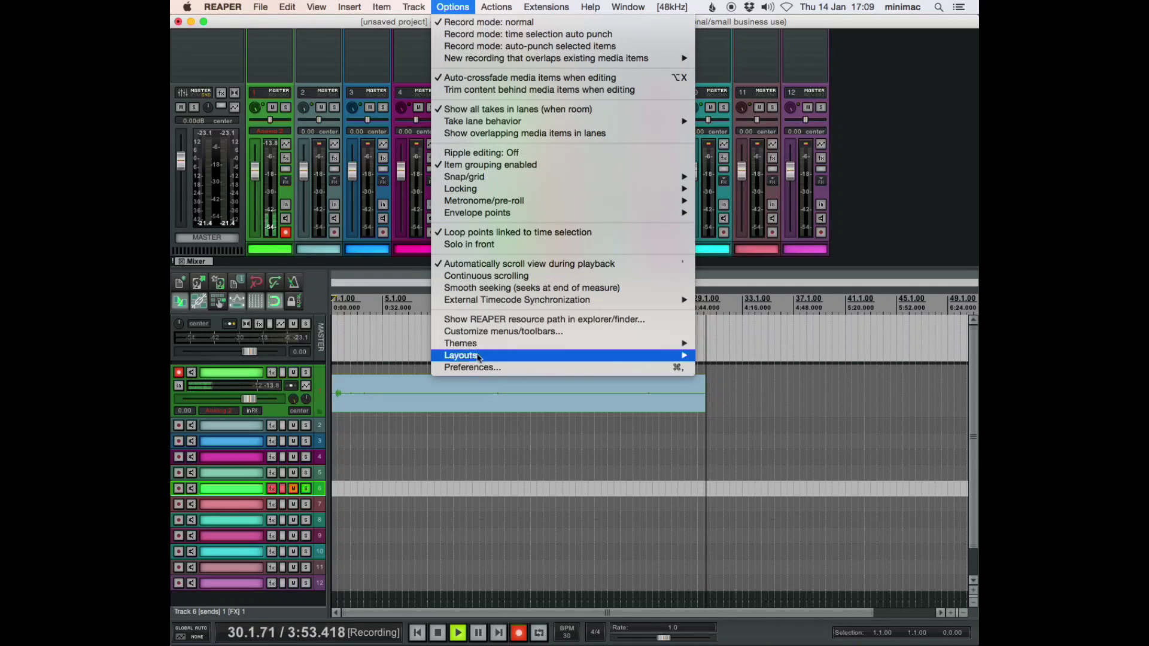
mouse_move(481, 344)
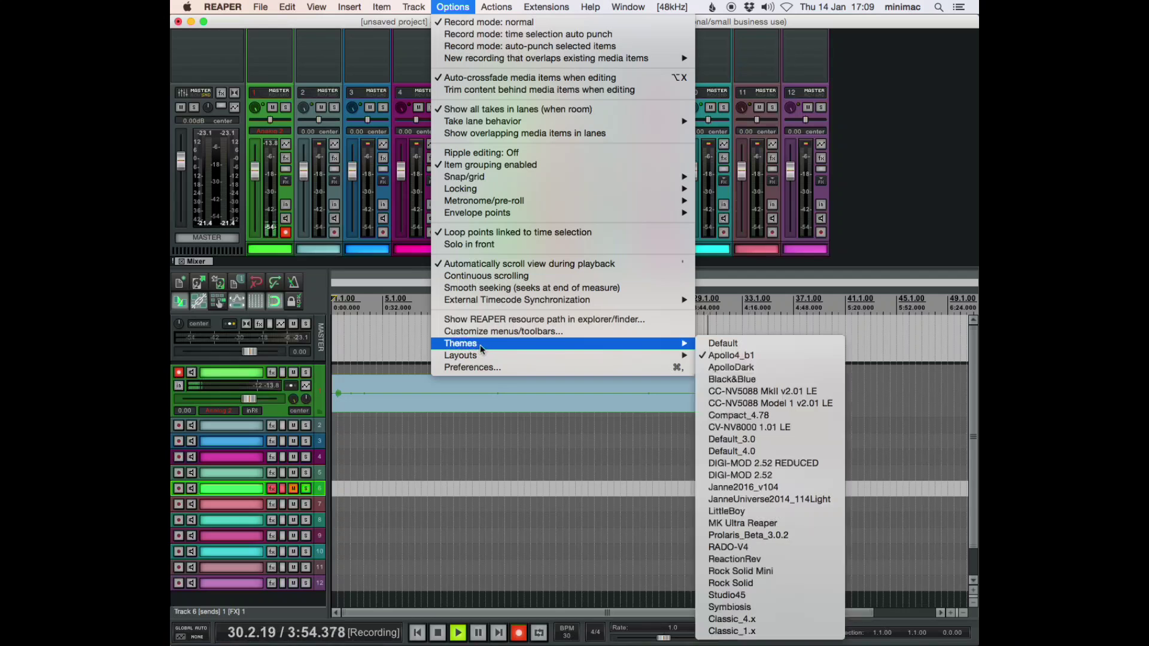
click(717, 414)
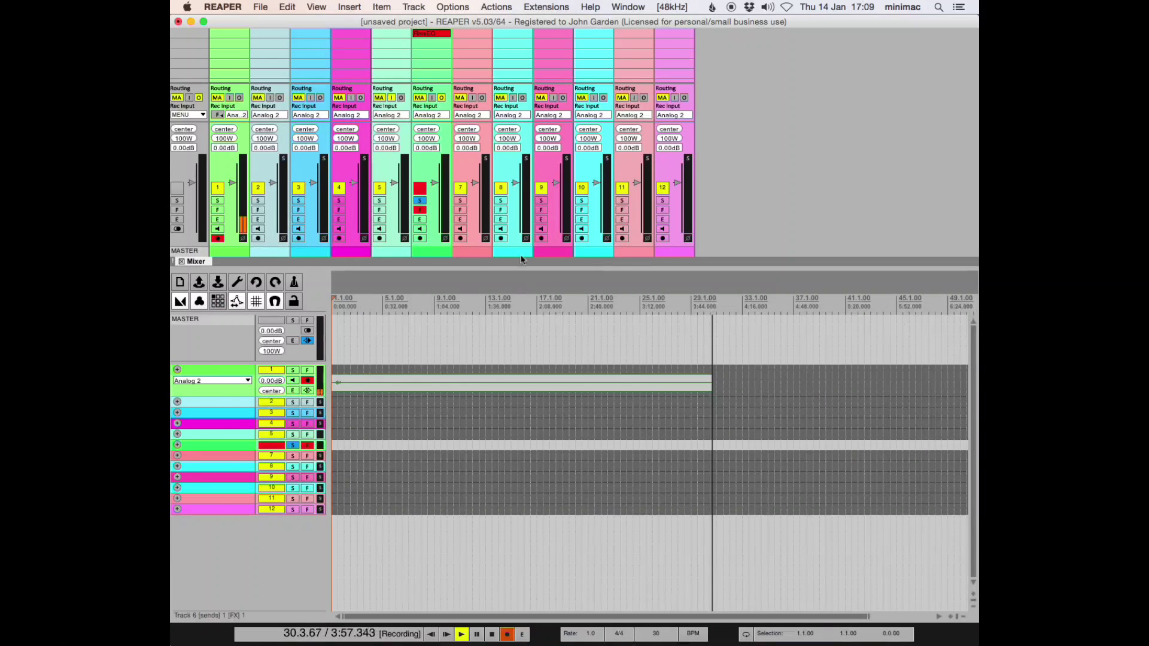
Add seven more tracks to the project to fill the mixer with the Compact_4.78 theme
key(super+t)
key(super+t)
key(super+t)
key(super+t)
key(super+t)
key(super+t)
key(super+t)
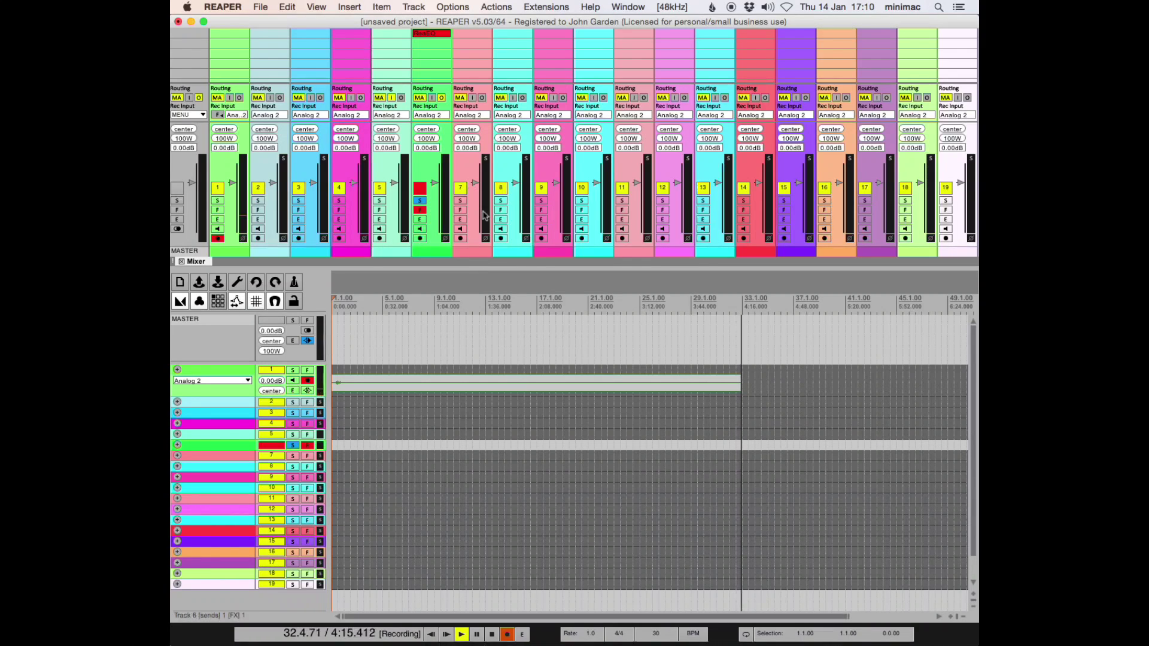
Switch the REAPER theme to MK Ultra Reaper
click(464, 8)
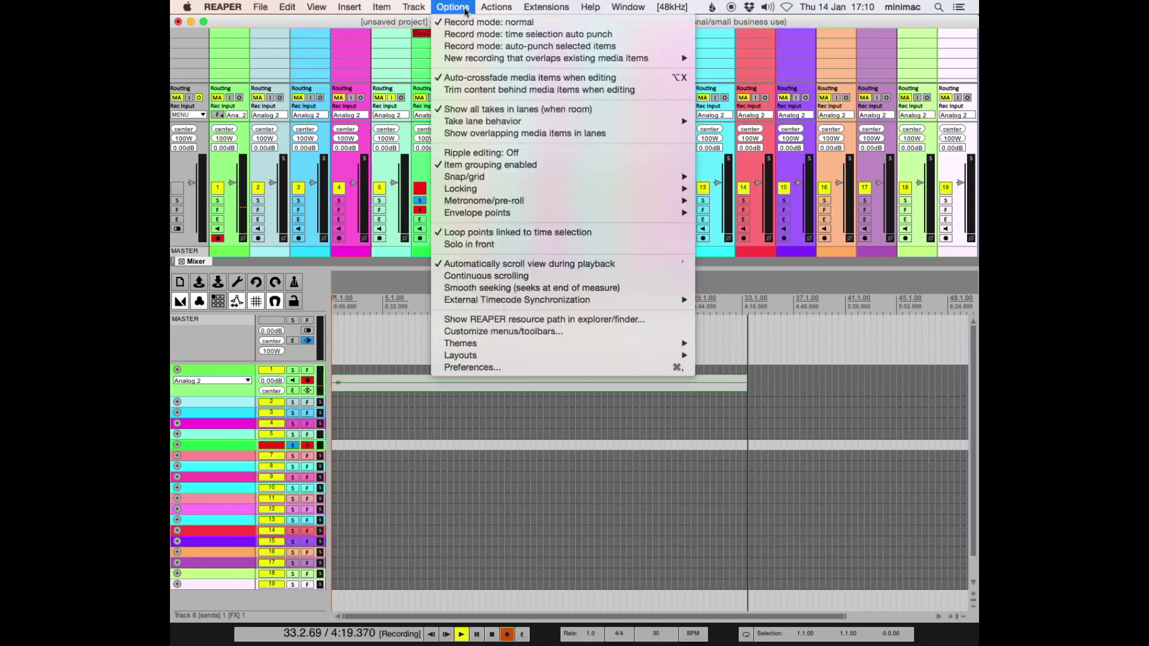
mouse_move(628, 343)
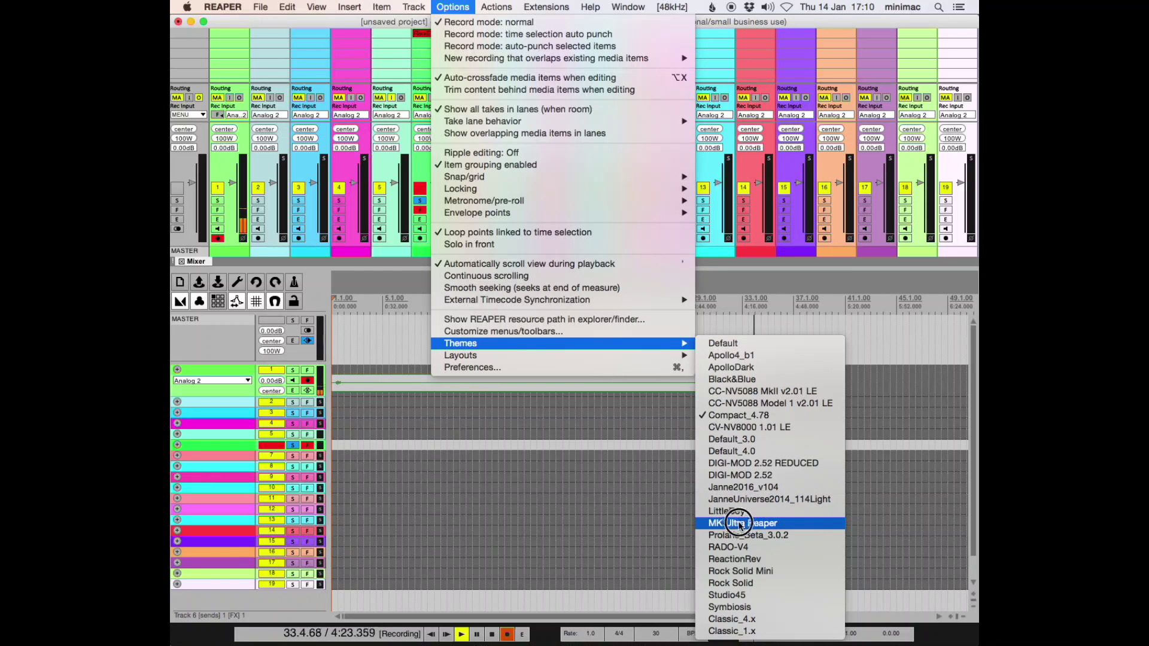
click(769, 526)
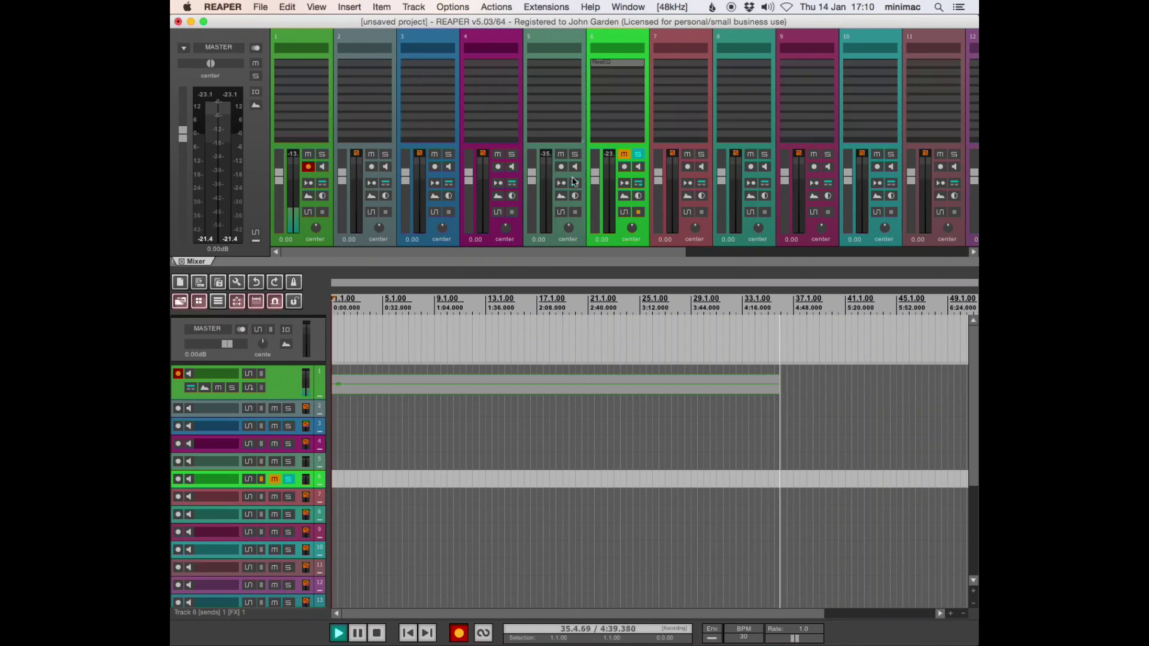
Make the mixer slightly shorter and set track 5's mixer panel layout to 3 Low
mouse_move(561, 264)
mouse_down()
mouse_move(565, 181)
mouse_move(564, 253)
mouse_up()
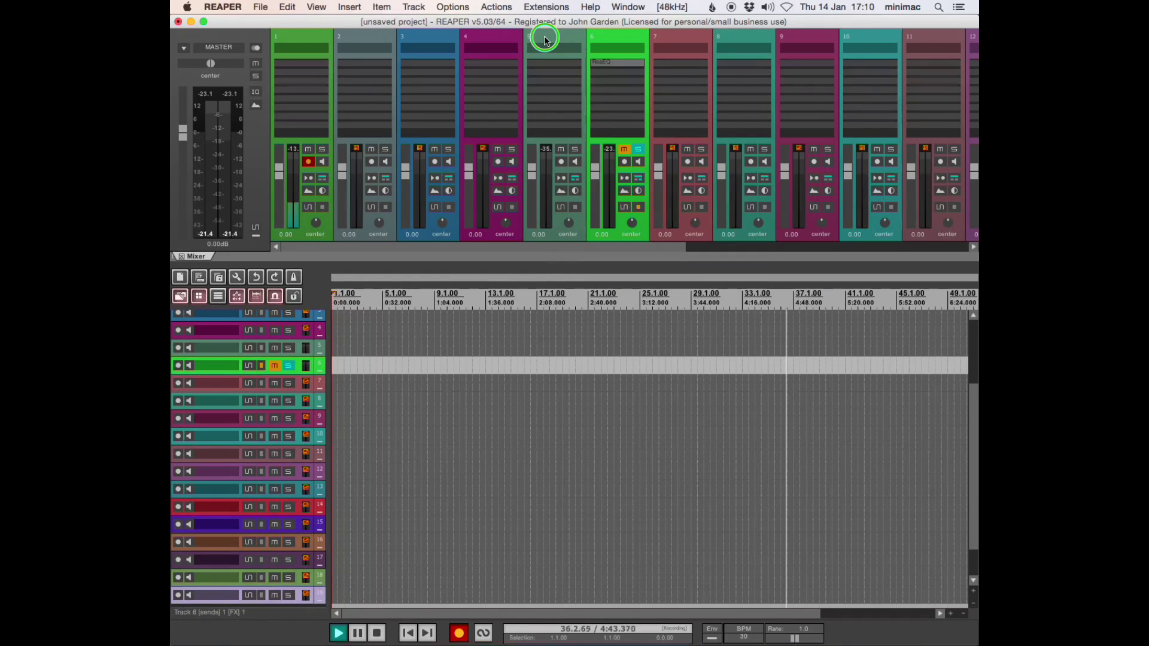
right_click(545, 39)
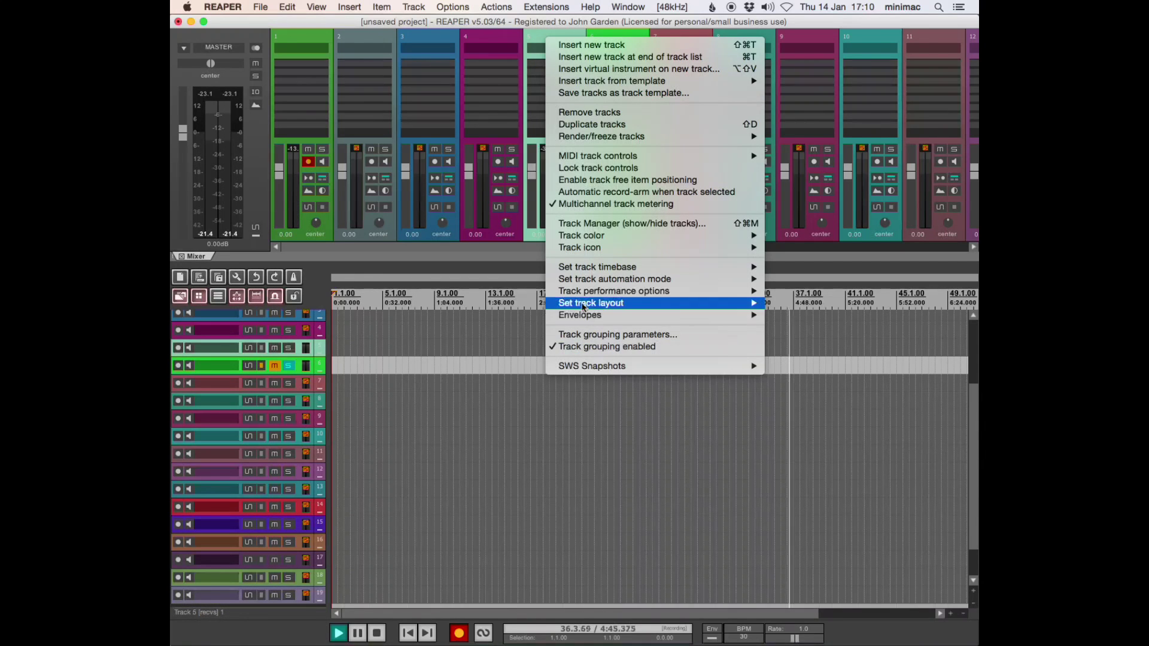
mouse_move(584, 306)
mouse_move(801, 315)
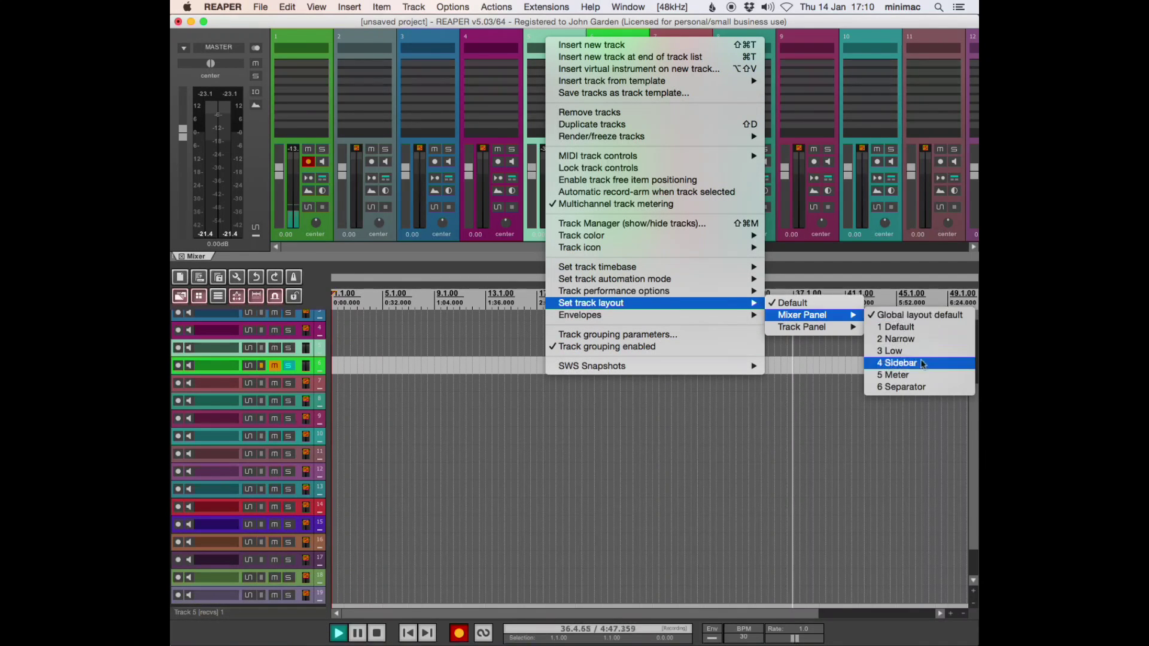
click(920, 351)
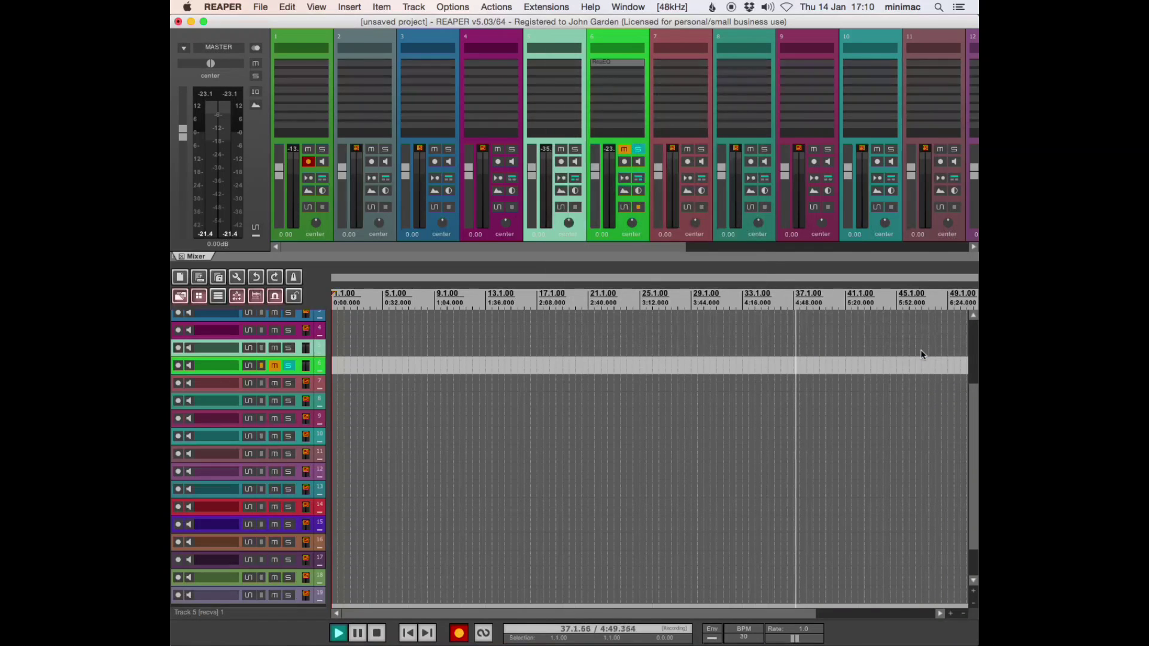
Set track 4's mixer panel layout to 1 Default
right_click(490, 40)
mouse_move(535, 284)
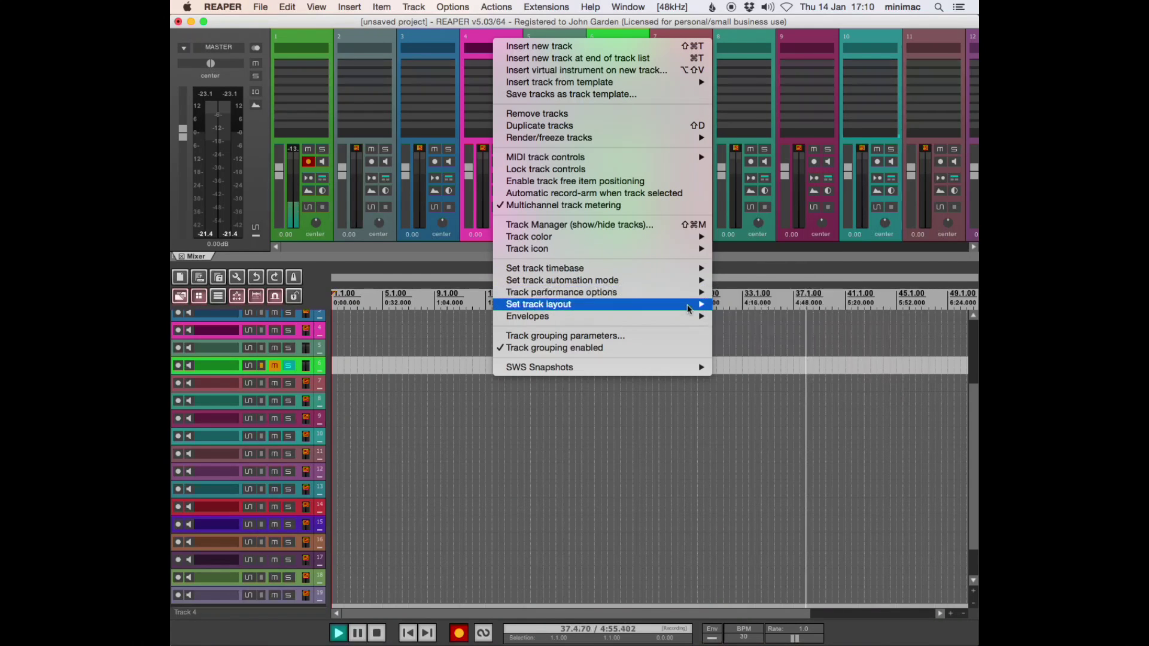
mouse_move(755, 316)
click(833, 328)
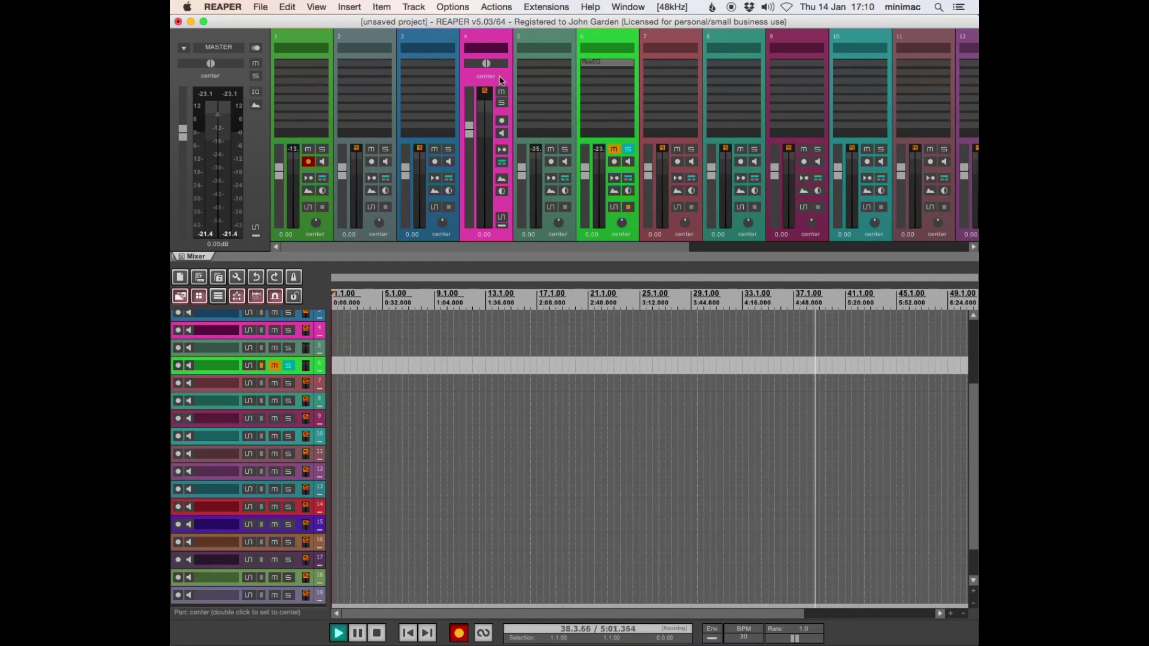
Set track 4's mixer panel layout to 3 Low
right_click(499, 76)
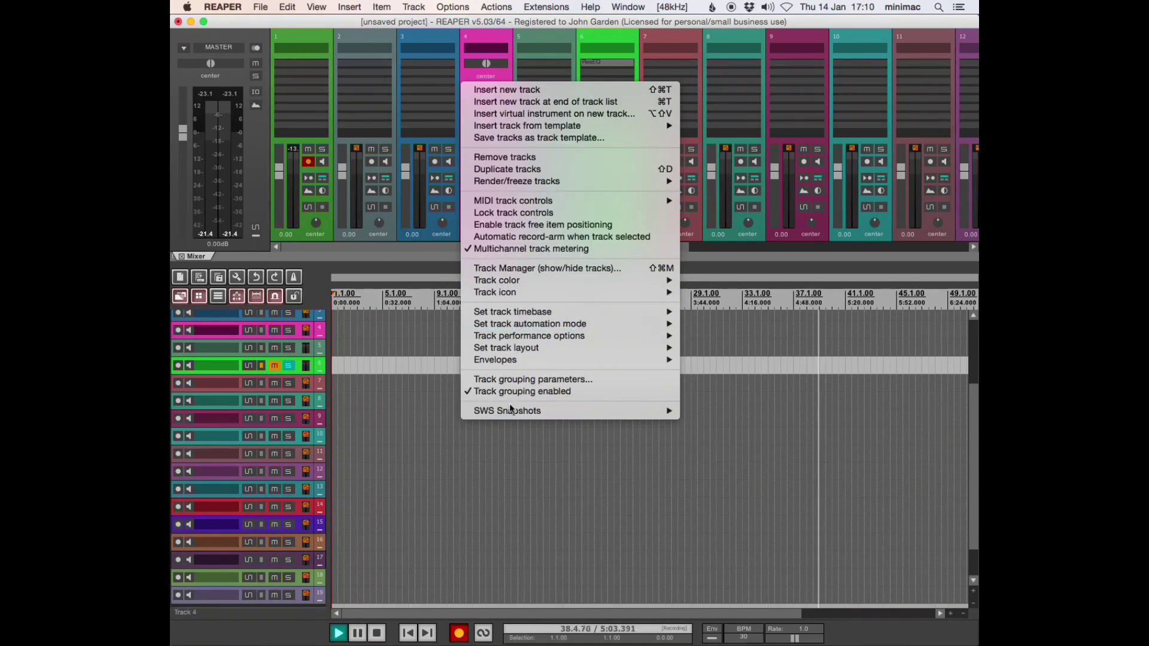
mouse_move(599, 348)
mouse_move(723, 359)
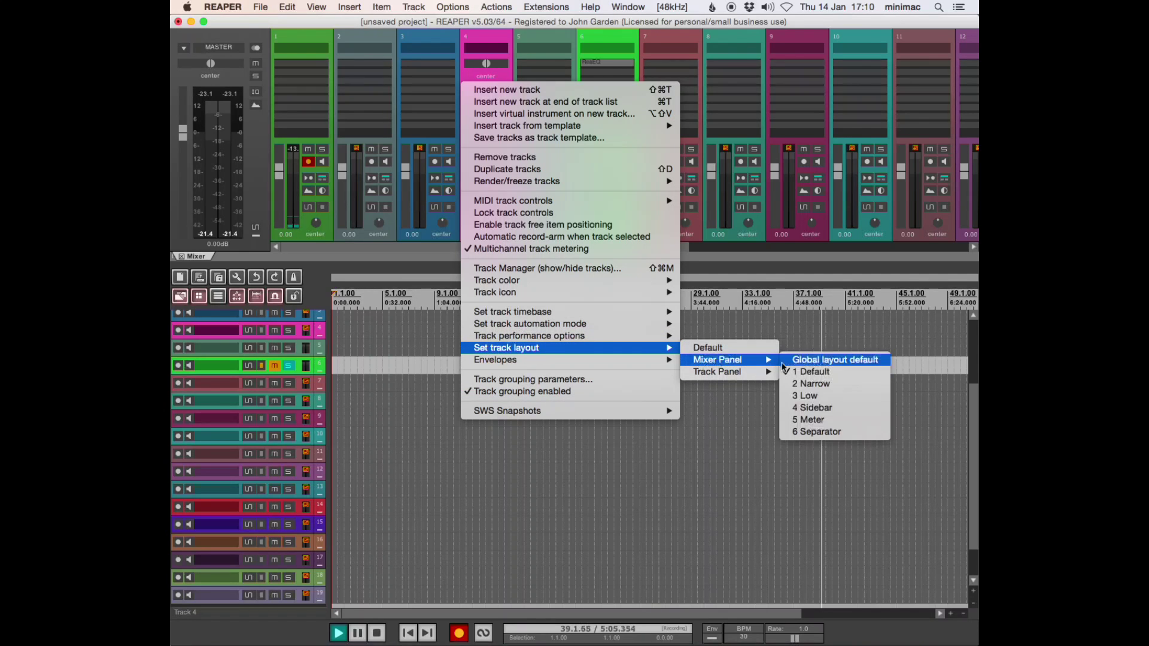
click(834, 395)
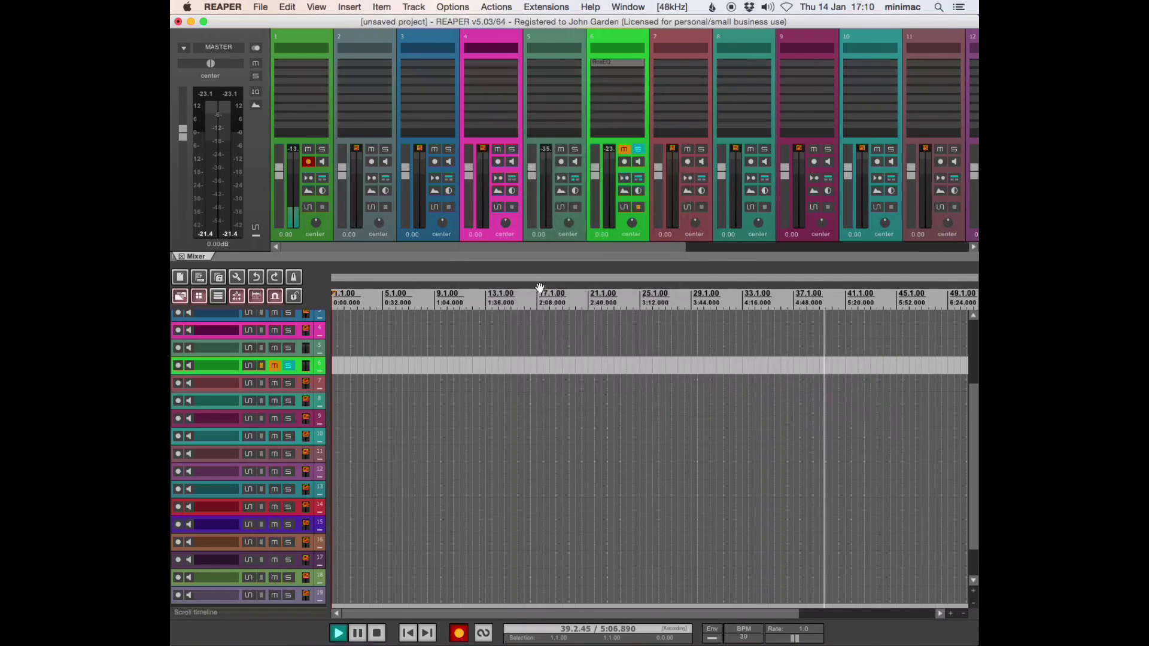
Select all tracks and set their mixer panel layout to 5 Meter
click(605, 238)
key(super+a)
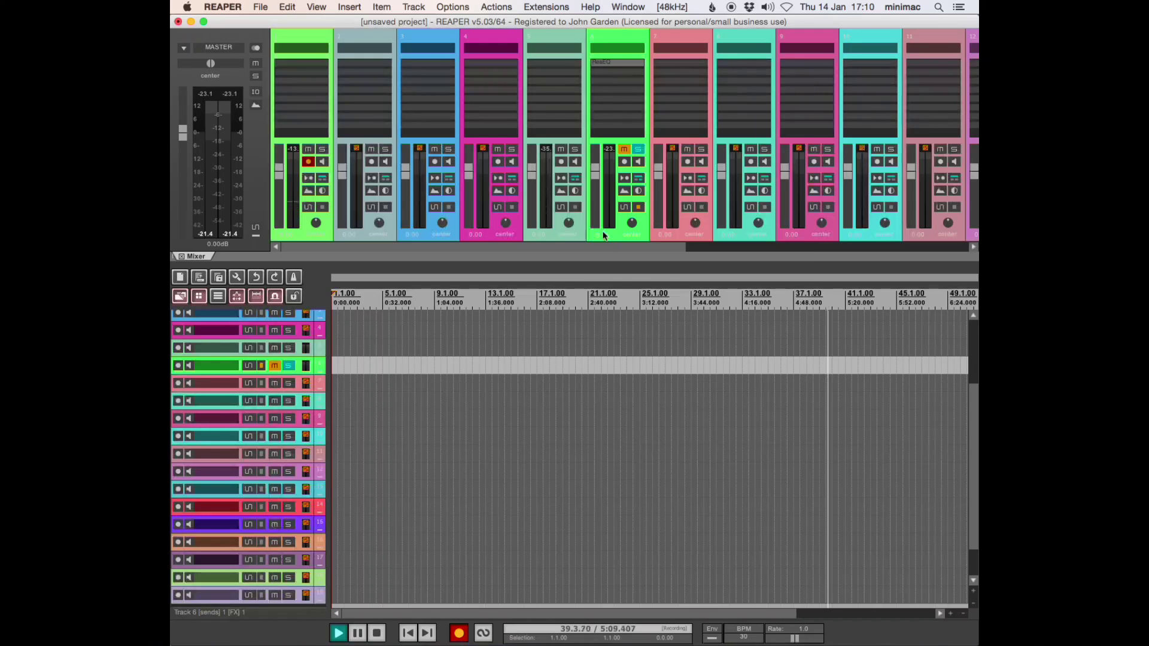
right_click(603, 236)
mouse_move(661, 509)
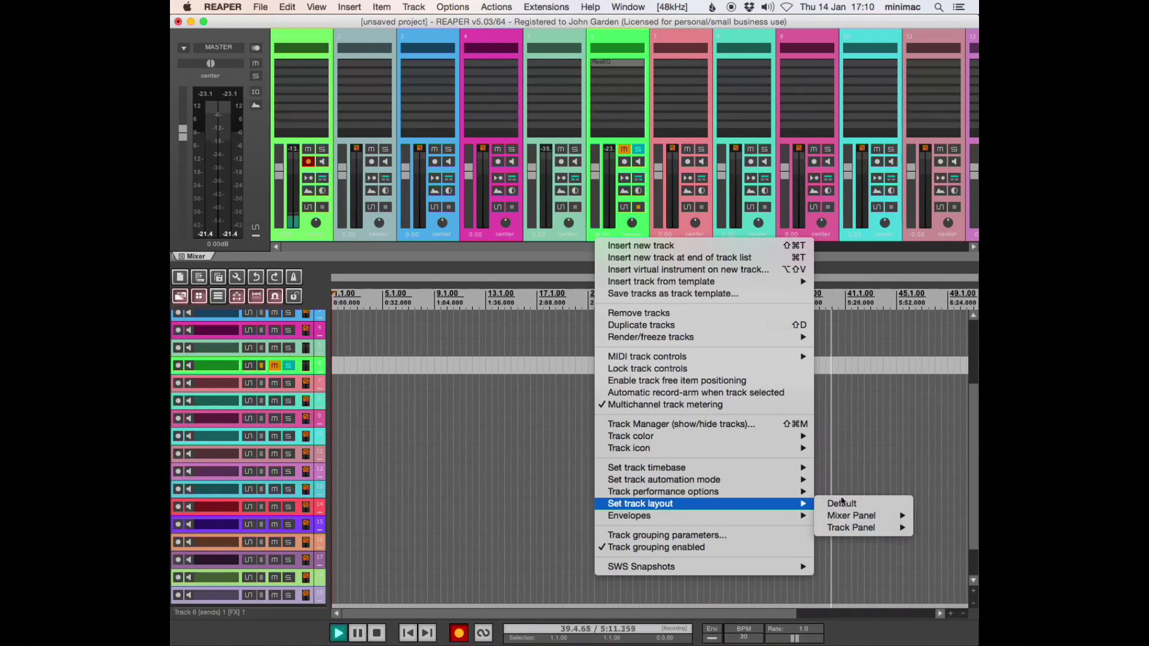
mouse_move(849, 515)
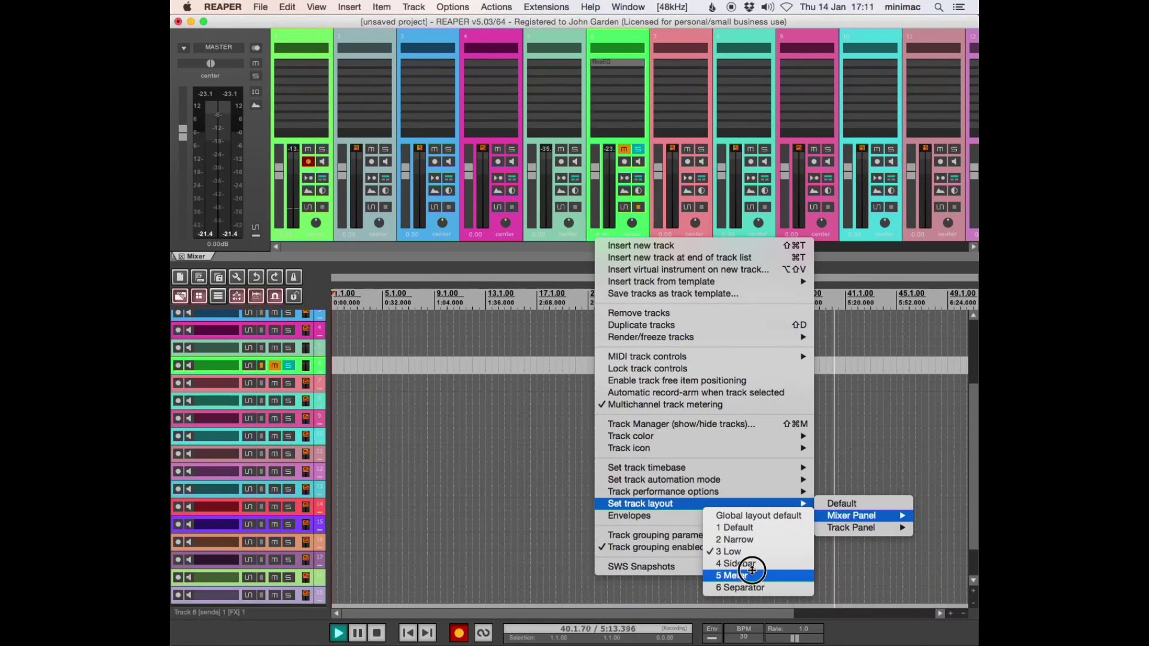
click(752, 574)
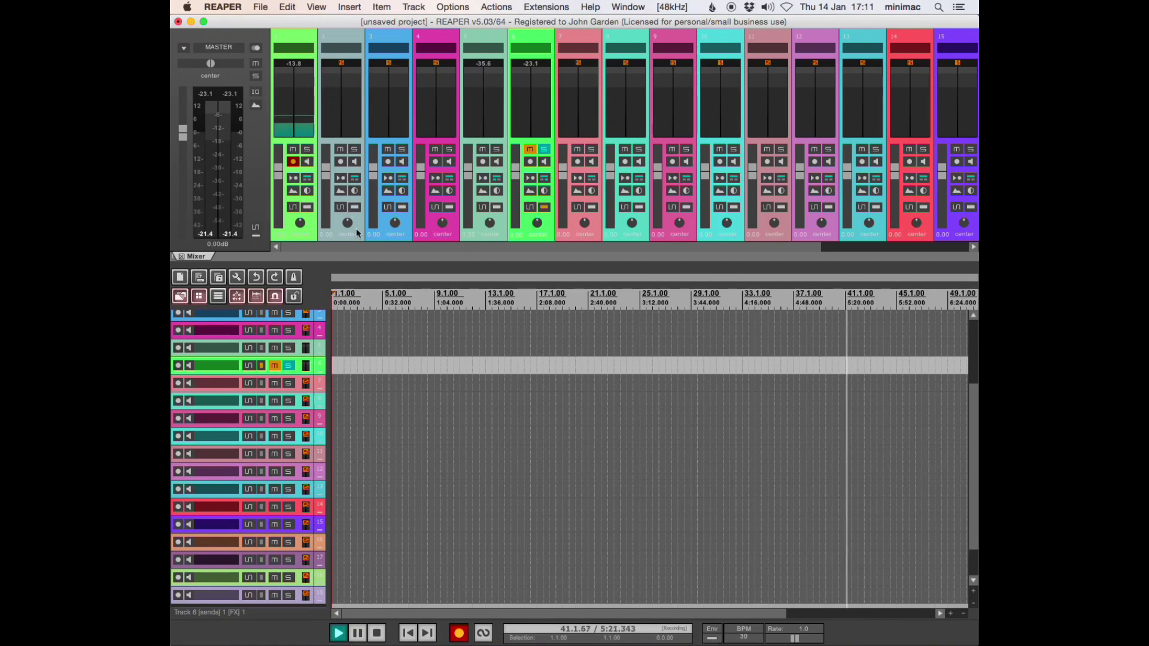
Set the mixer panel layout of all selected tracks to 3 Low
right_click(337, 241)
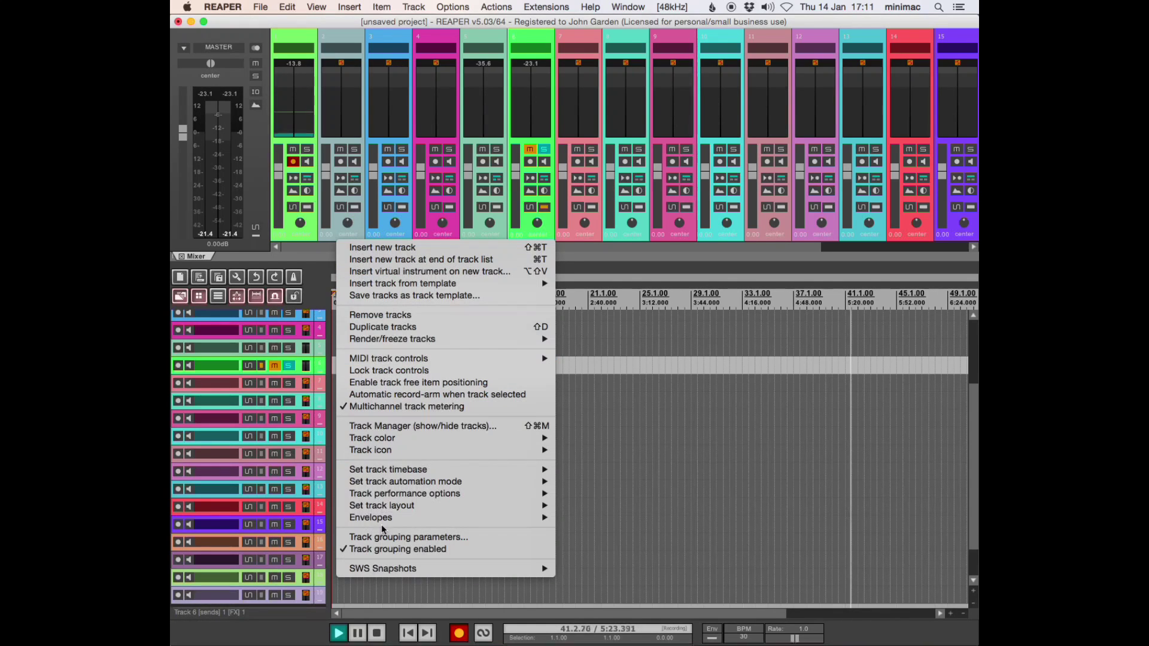
mouse_move(527, 506)
mouse_move(604, 517)
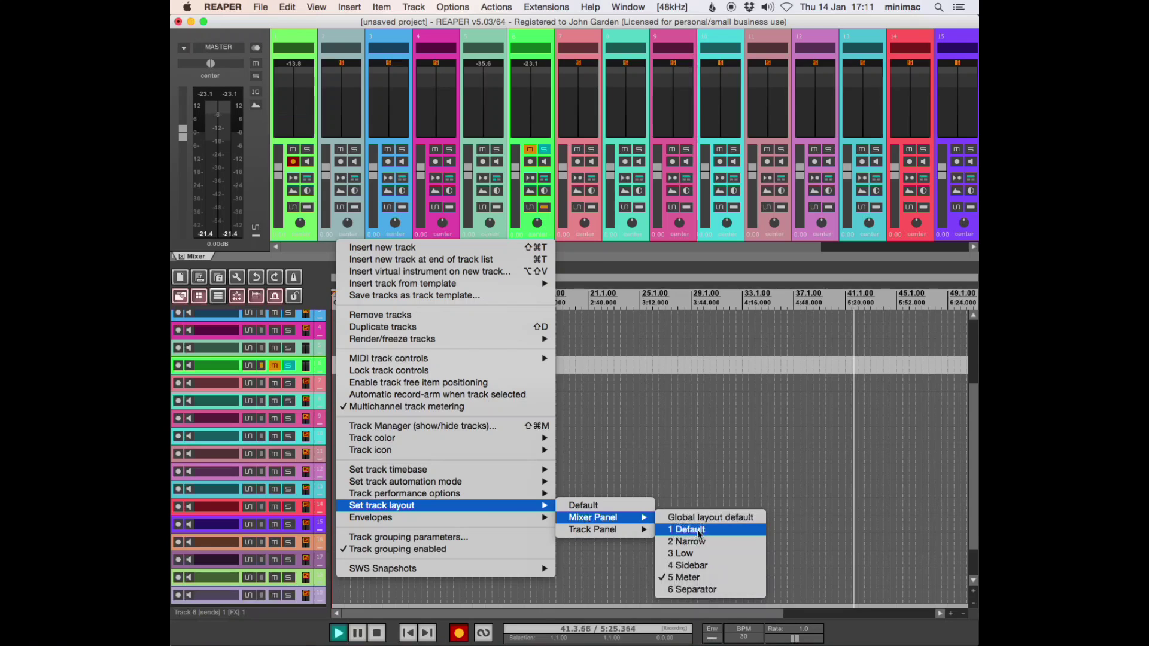
click(691, 548)
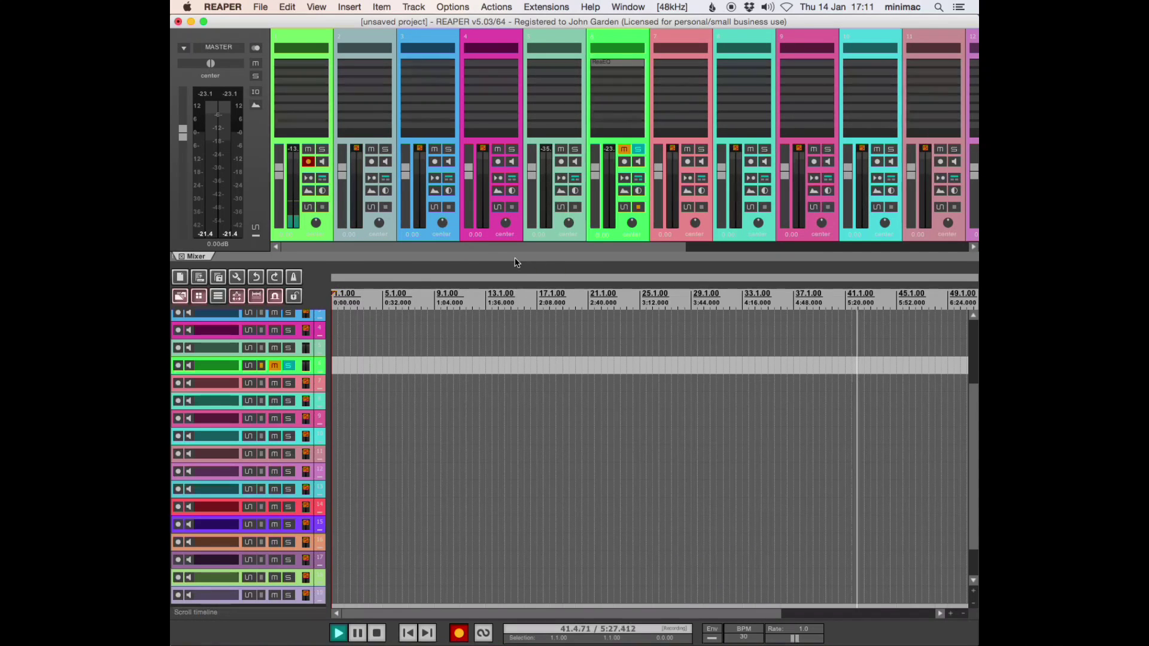